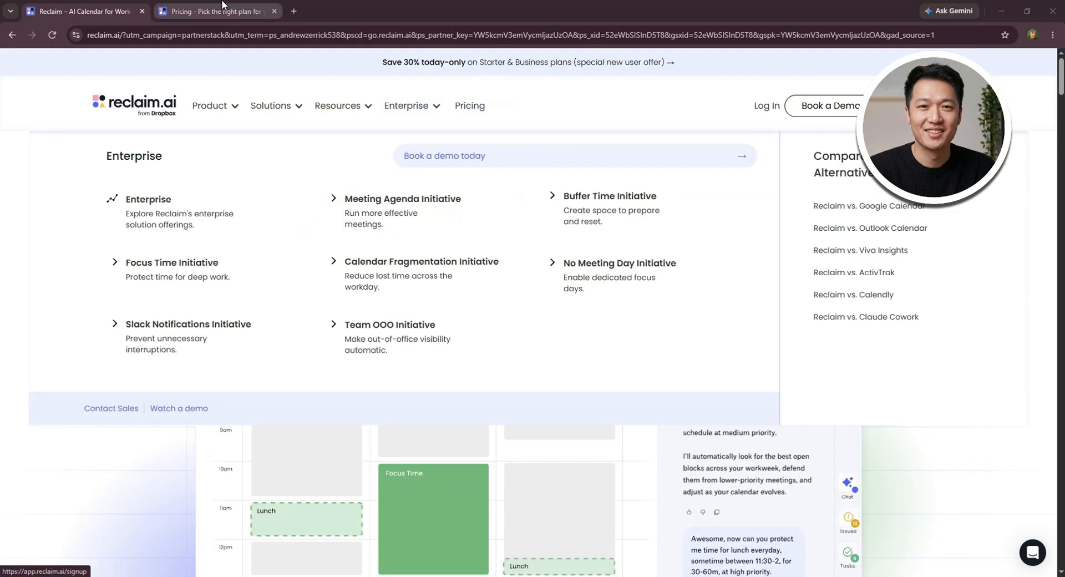
# Step: Look through the Reclaim plans on the pricing page and compare them under monthly billing
pyautogui.hotkey('ctrl', 'Tab')
pyautogui.scroll(-3, 1002, 326)
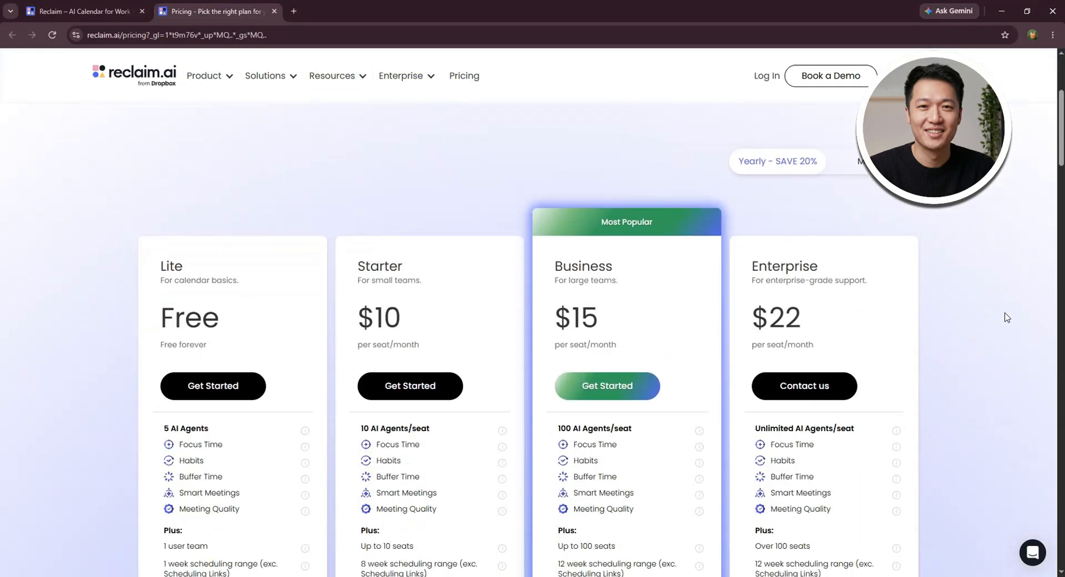
pyautogui.click(866, 161)
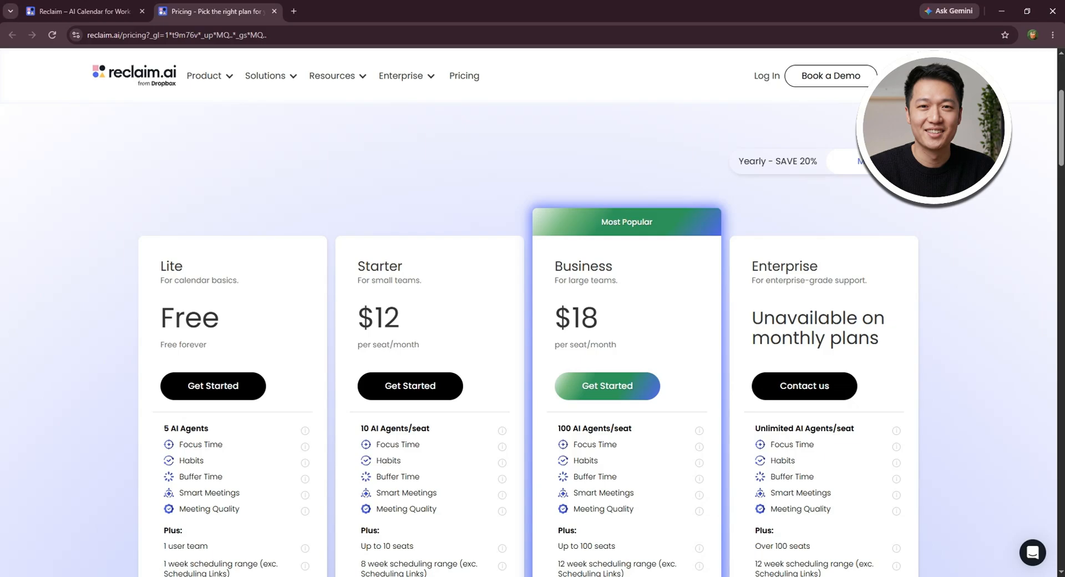
pyautogui.scroll(4, 533, 311)
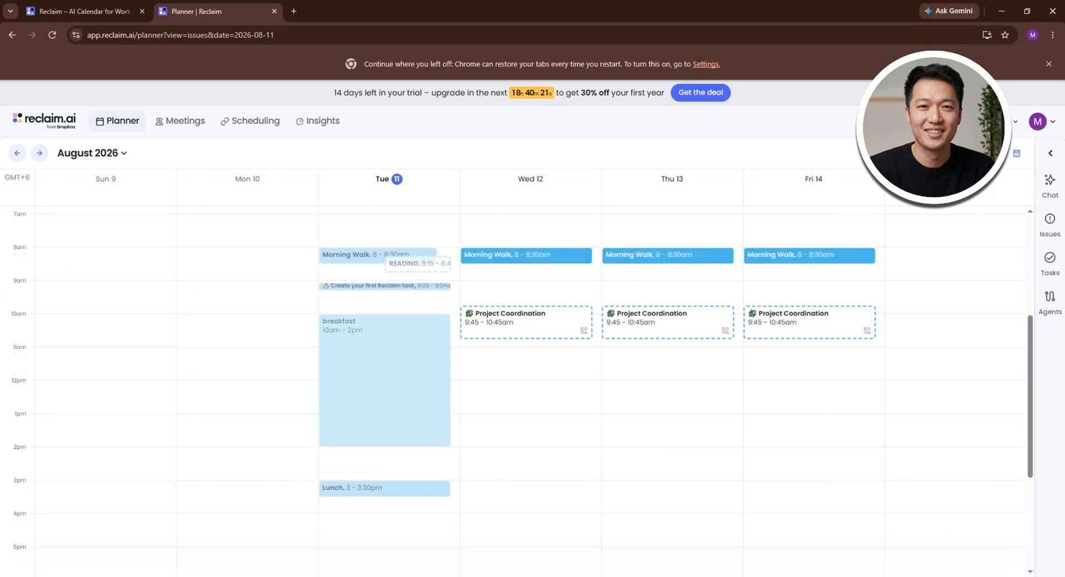
# Step: Examine the planner's days-in-view, start-of-week and date format options, and its list of connected calendars
pyautogui.click(1005, 159)
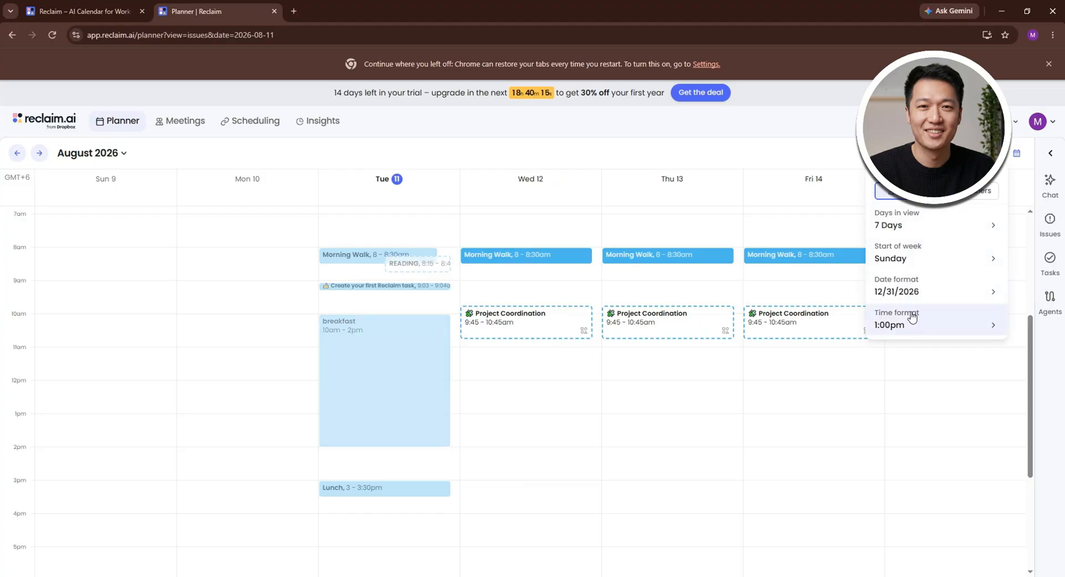
pyautogui.click(918, 224)
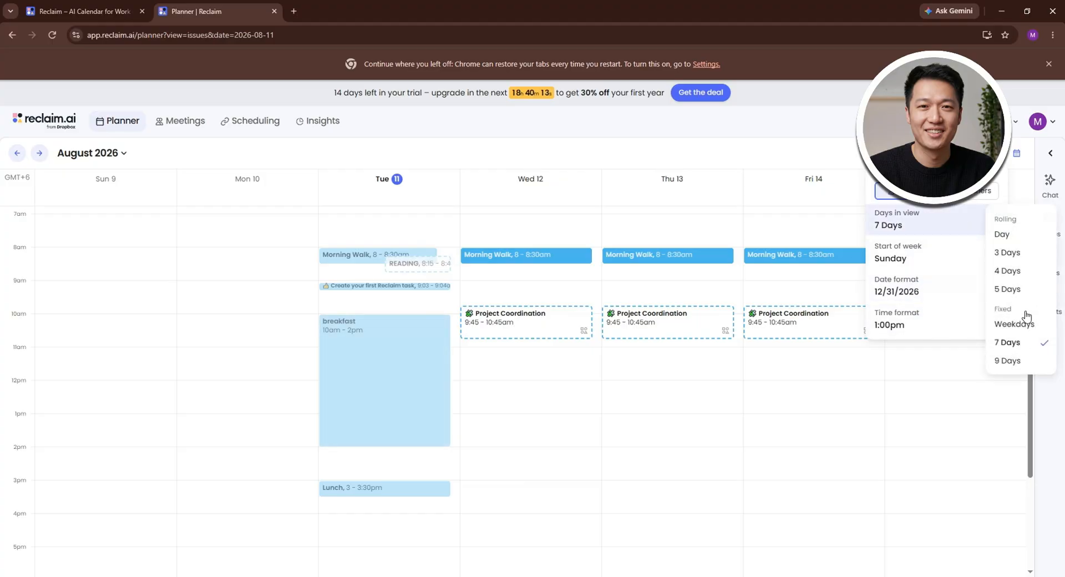
pyautogui.click(894, 261)
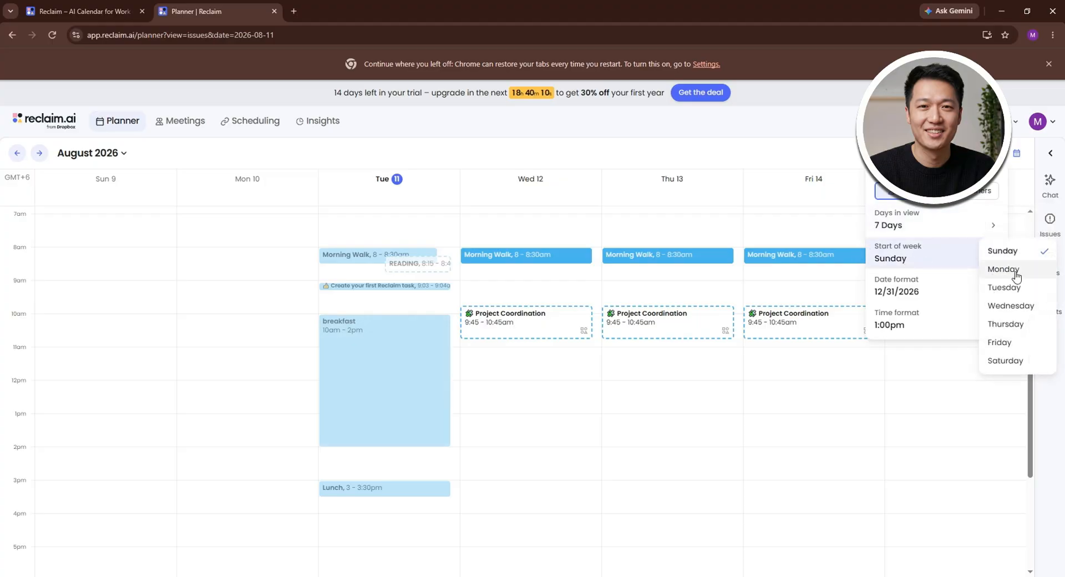
pyautogui.click(900, 284)
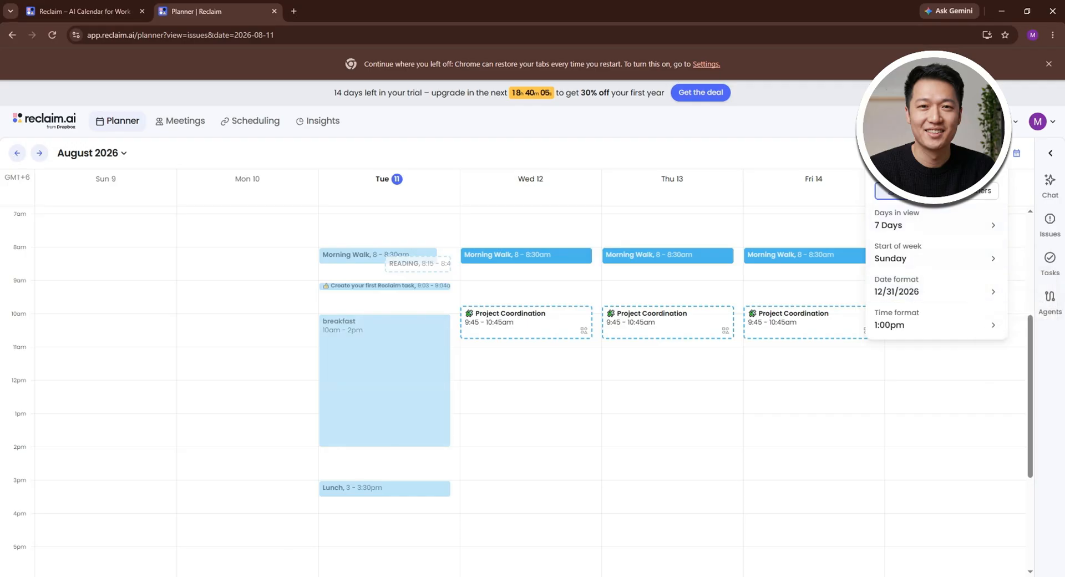
pyautogui.click(996, 153)
pyautogui.click(1016, 154)
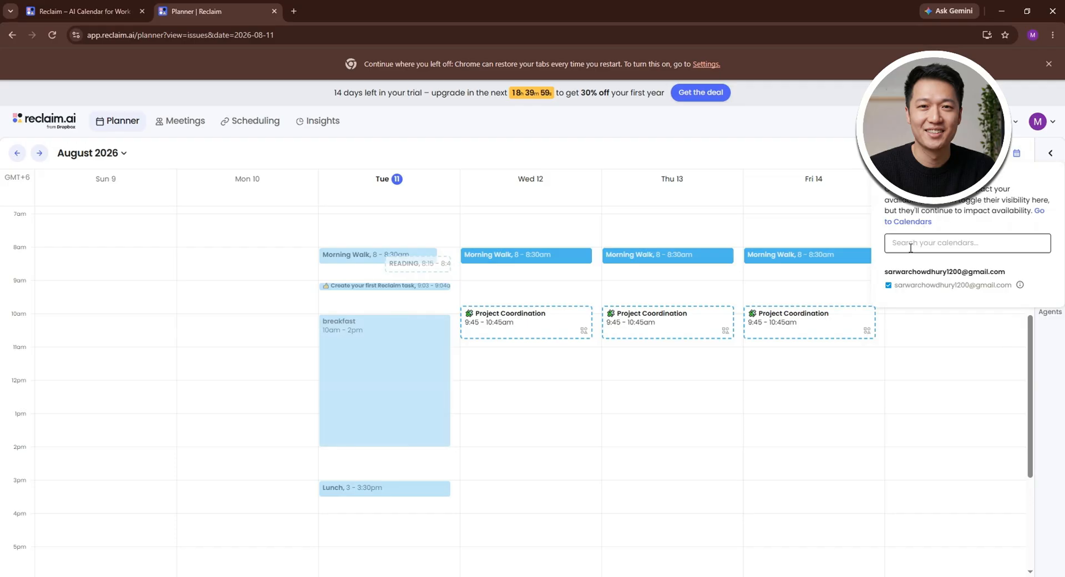
pyautogui.click(1017, 153)
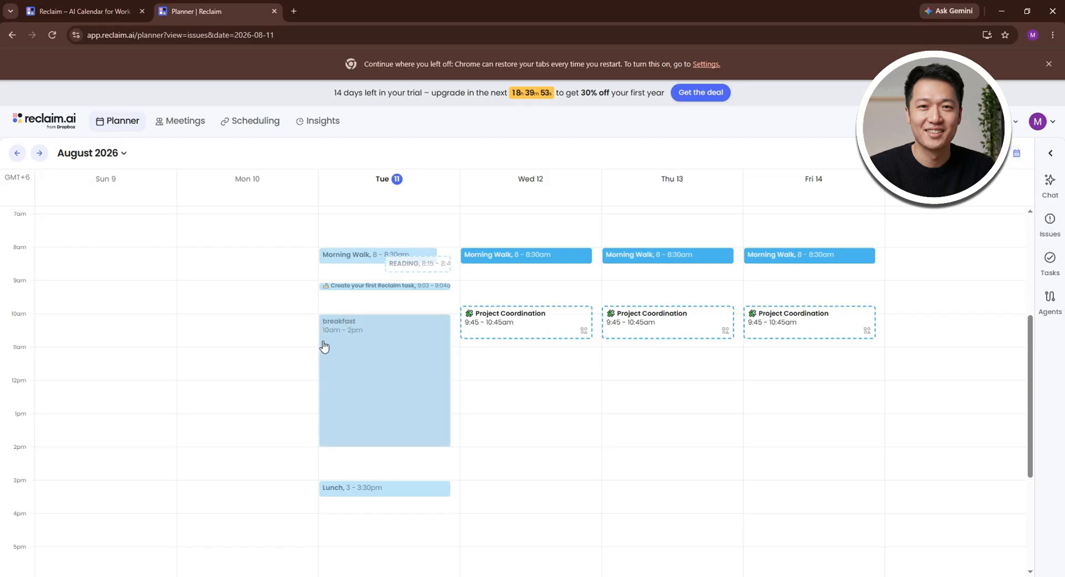
# Step: Move the breakfast event from Tuesday to Wednesday, and back to Tuesday at 9:45am – 1:45pm
pyautogui.moveTo(351, 337); pyautogui.dragTo(511, 334)
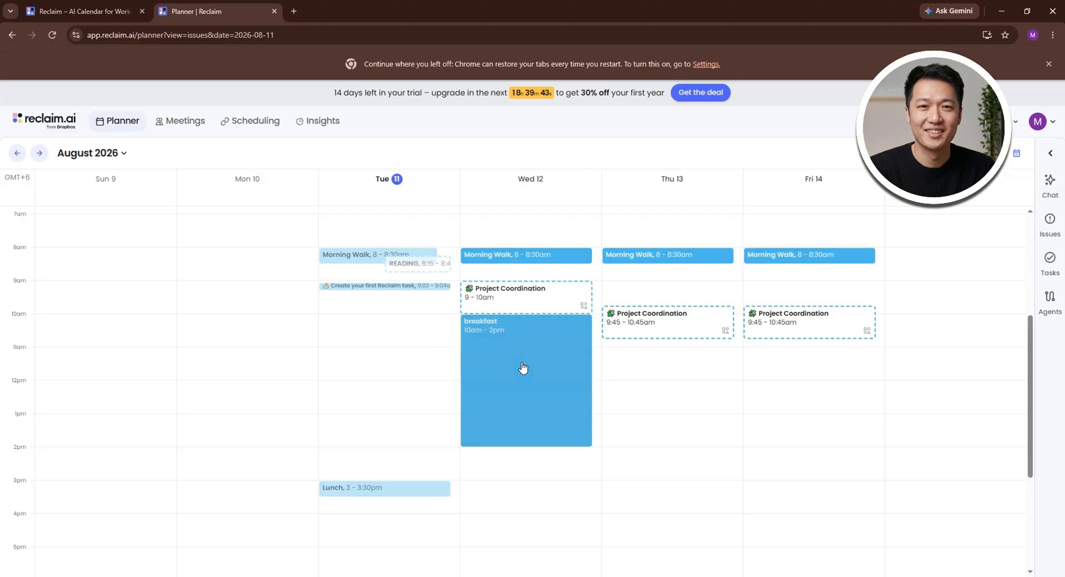
pyautogui.moveTo(522, 367); pyautogui.dragTo(425, 361)
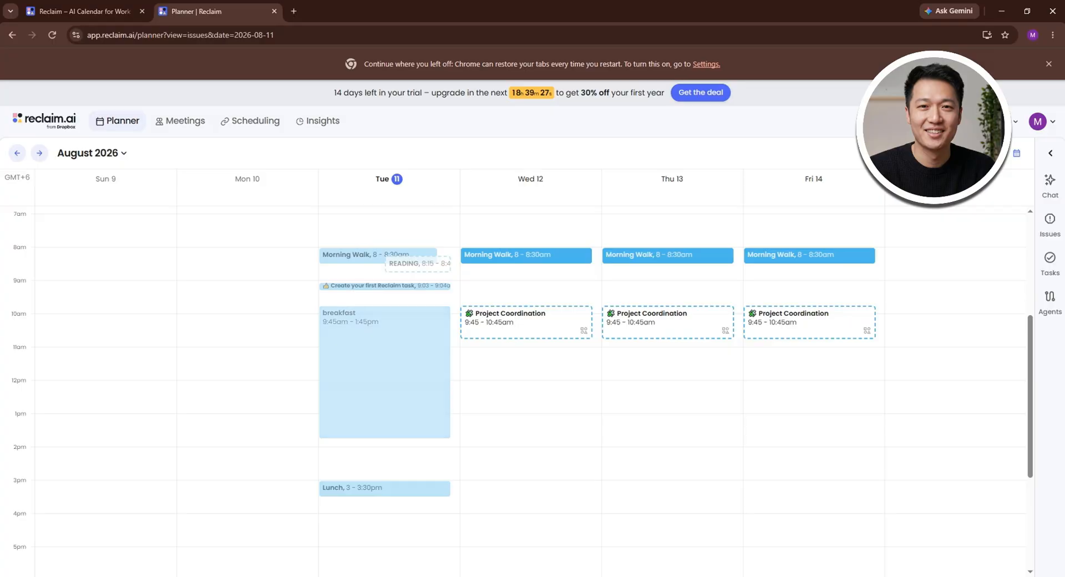
# Step: Start a new event titled "Birthday Party" on Aug 11, 2026 and set its start time to 12:00am
pyautogui.click(990, 121)
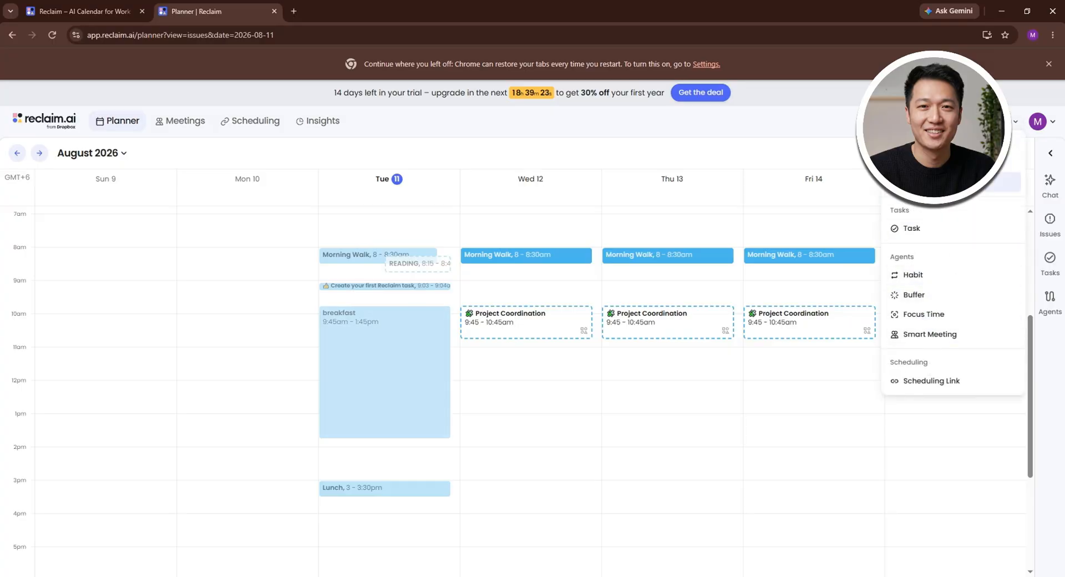
pyautogui.click(896, 189)
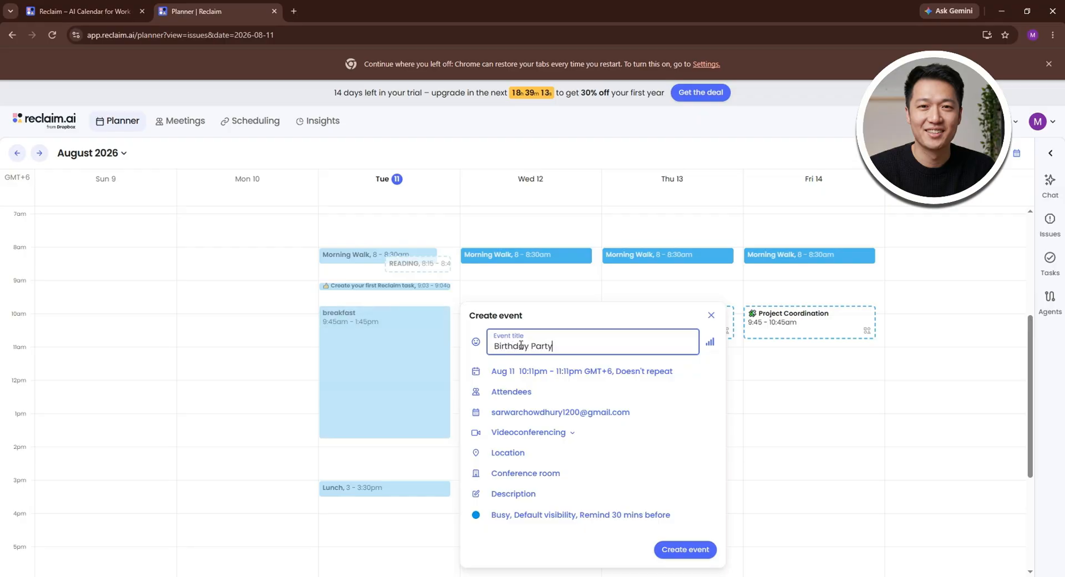
pyautogui.click(515, 375)
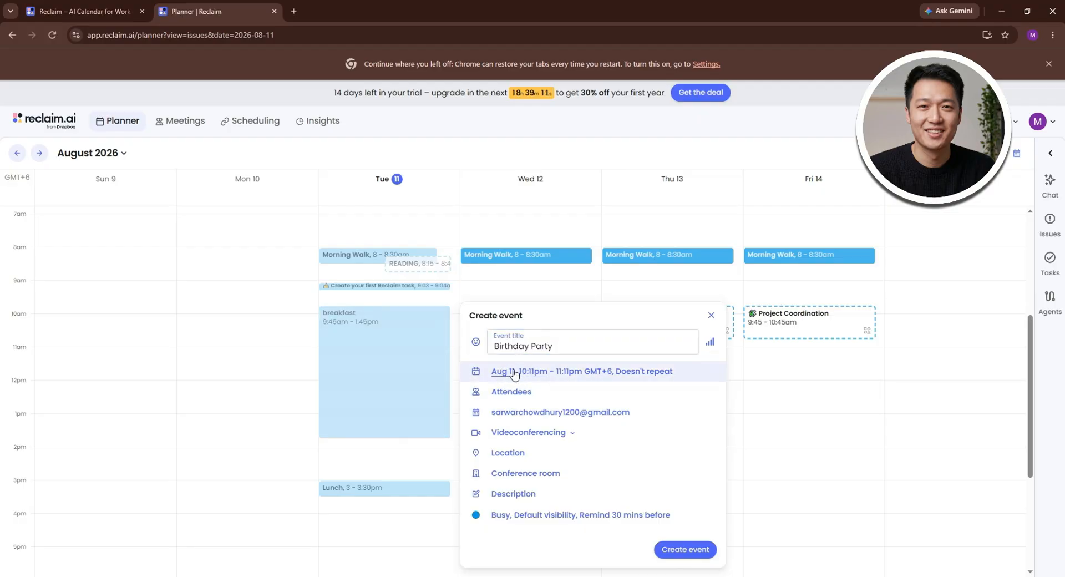
pyautogui.click(514, 374)
pyautogui.click(616, 339)
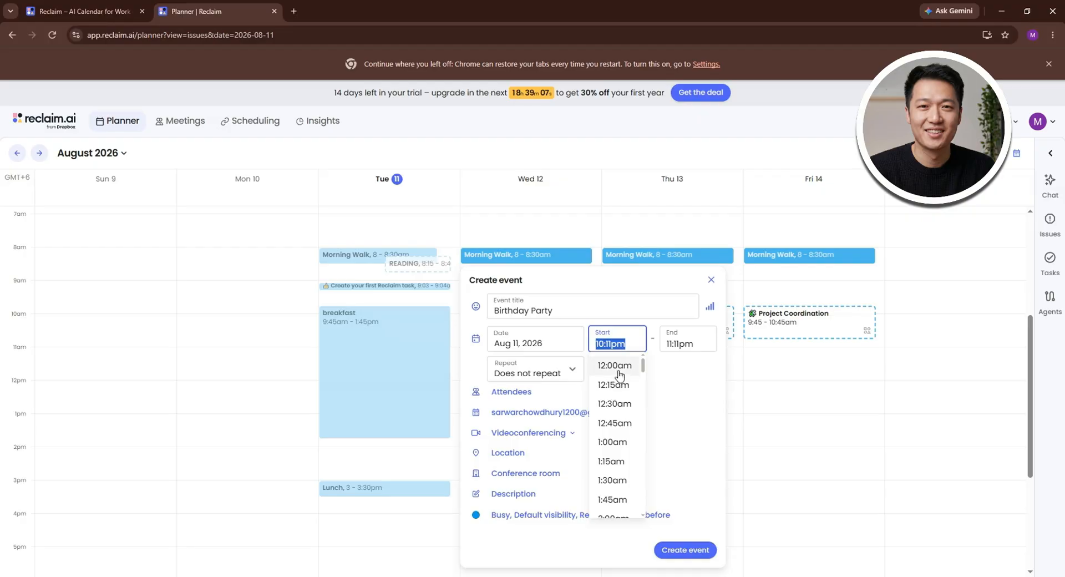
pyautogui.scroll(-5, 618, 383)
pyautogui.scroll(-16, 620, 389)
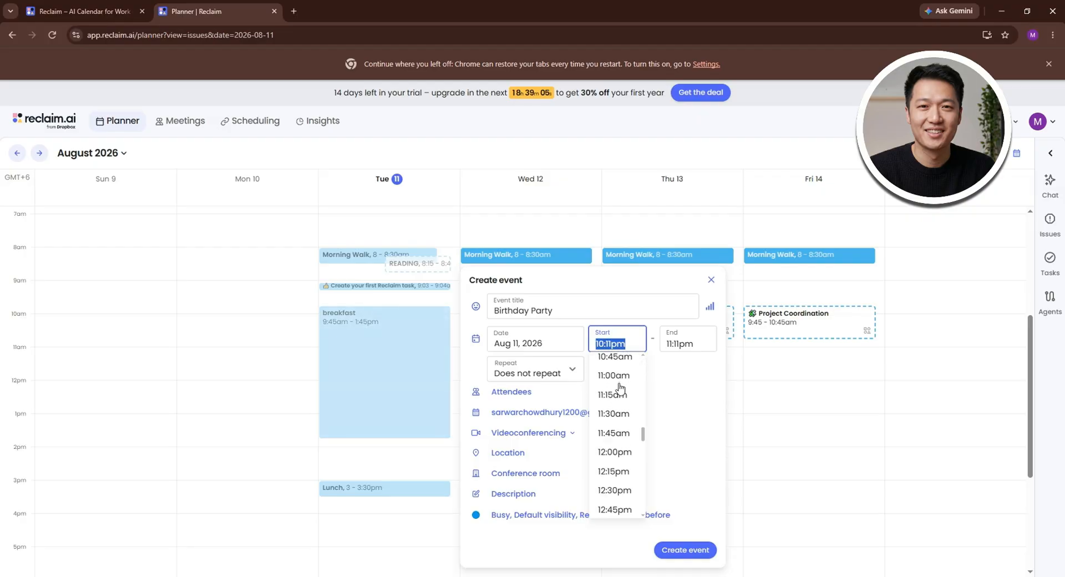
pyautogui.scroll(20, 620, 389)
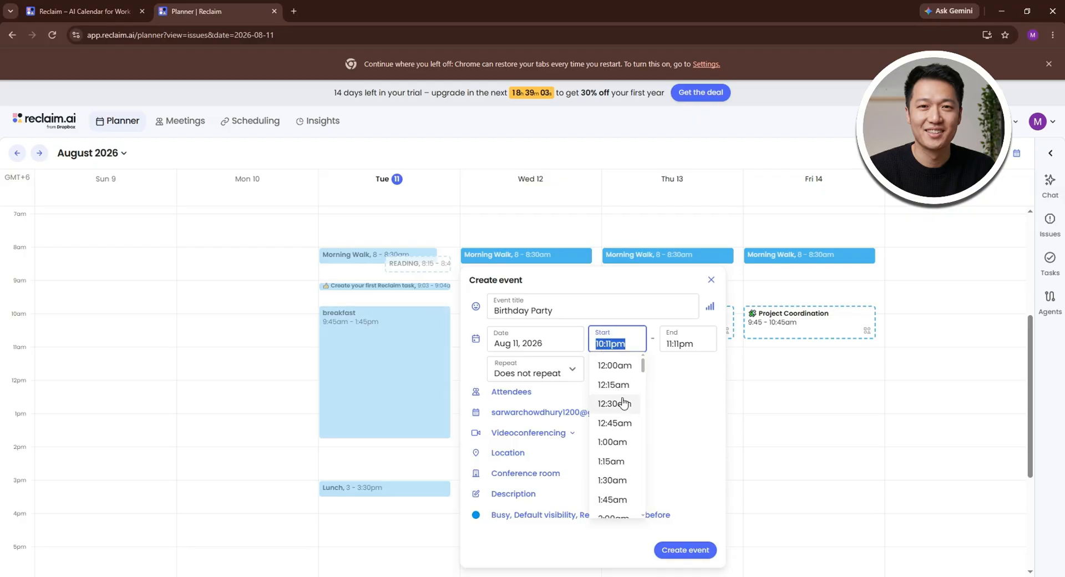
pyautogui.click(623, 365)
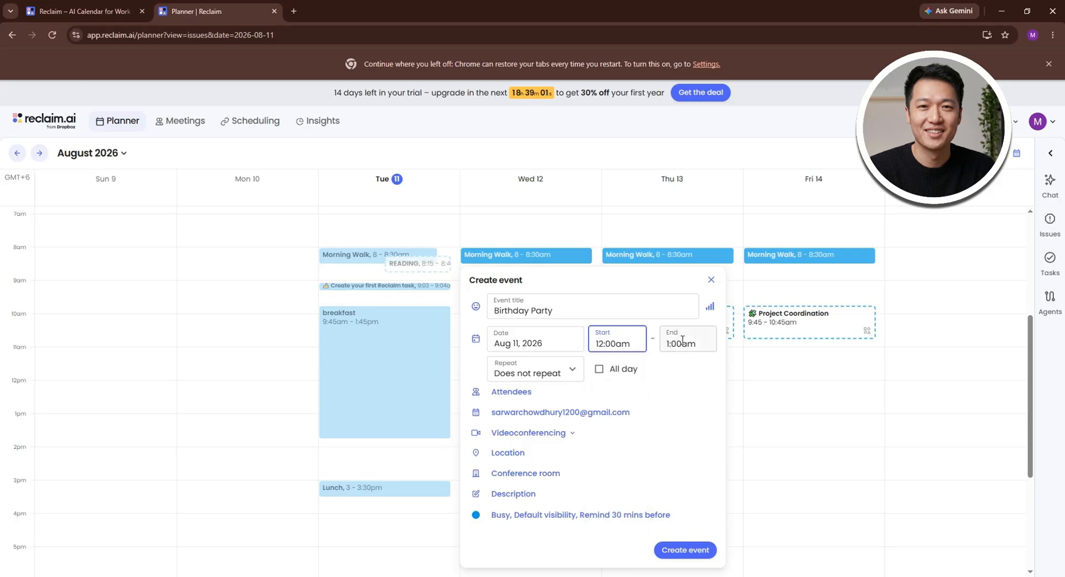
# Step: Keep the Birthday Party event set to "Does not repeat" and make it an all-day event
pyautogui.click(537, 377)
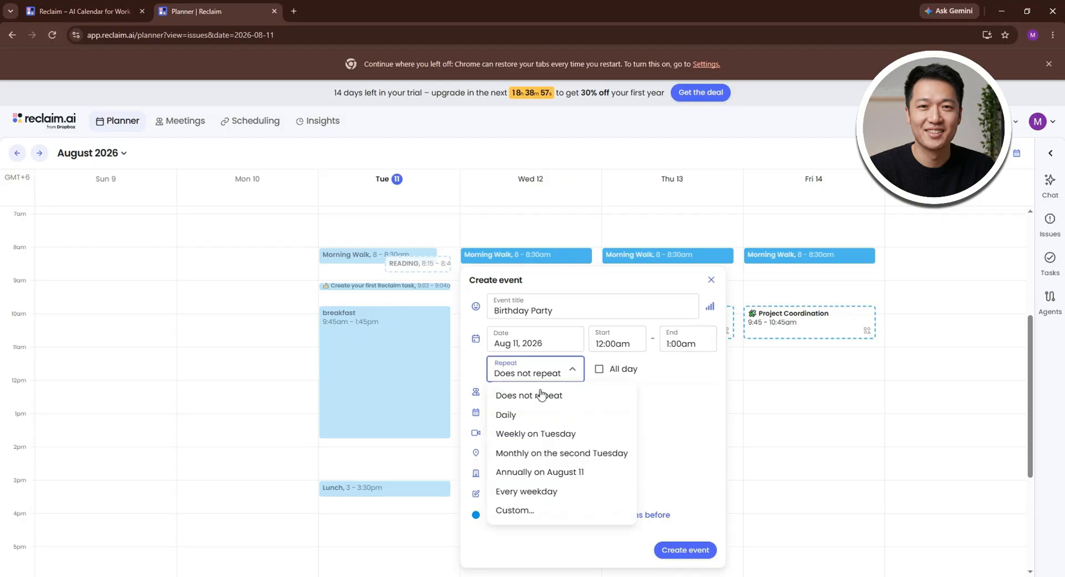
pyautogui.click(523, 397)
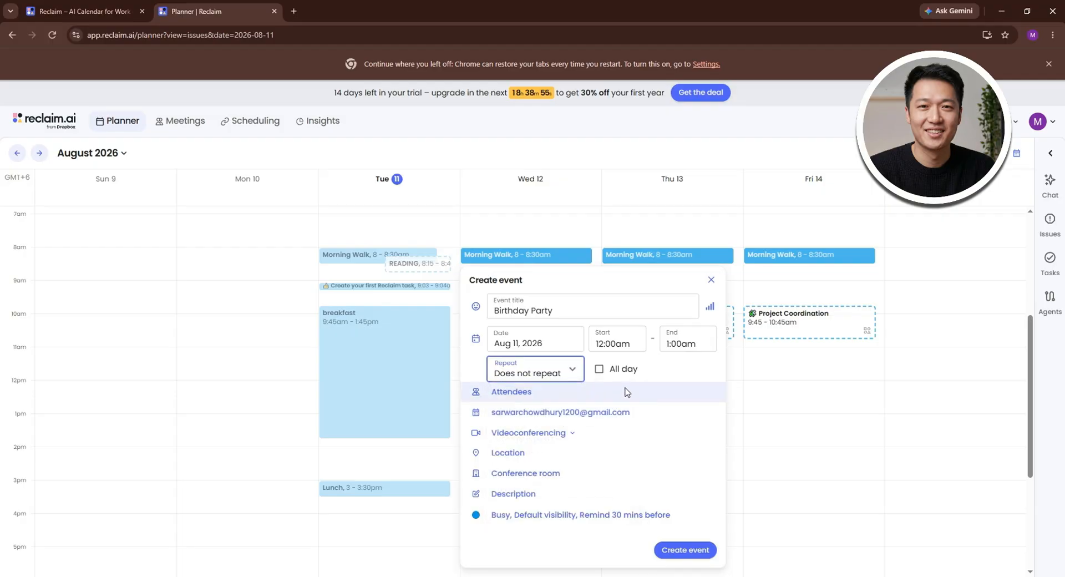
pyautogui.click(598, 372)
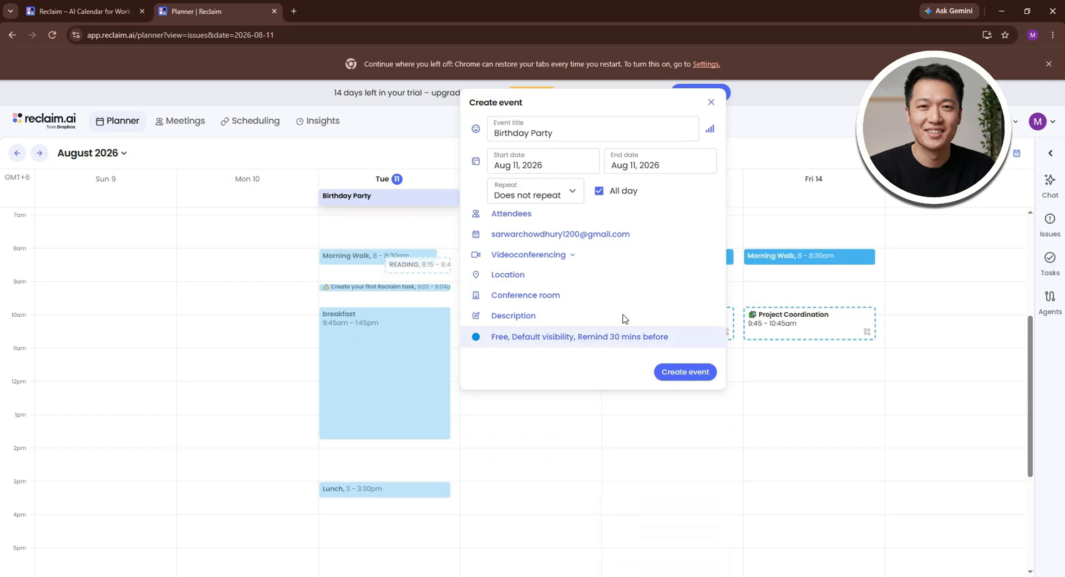
# Step: Look over the new event's attendees, calendar, videoconferencing and location options without filling them in
pyautogui.click(506, 215)
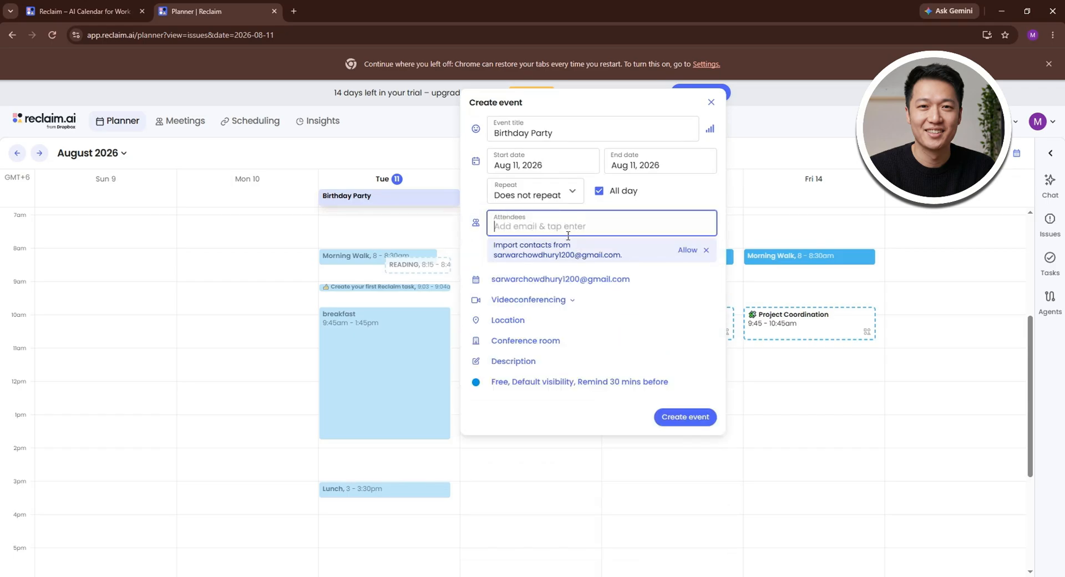
pyautogui.click(507, 279)
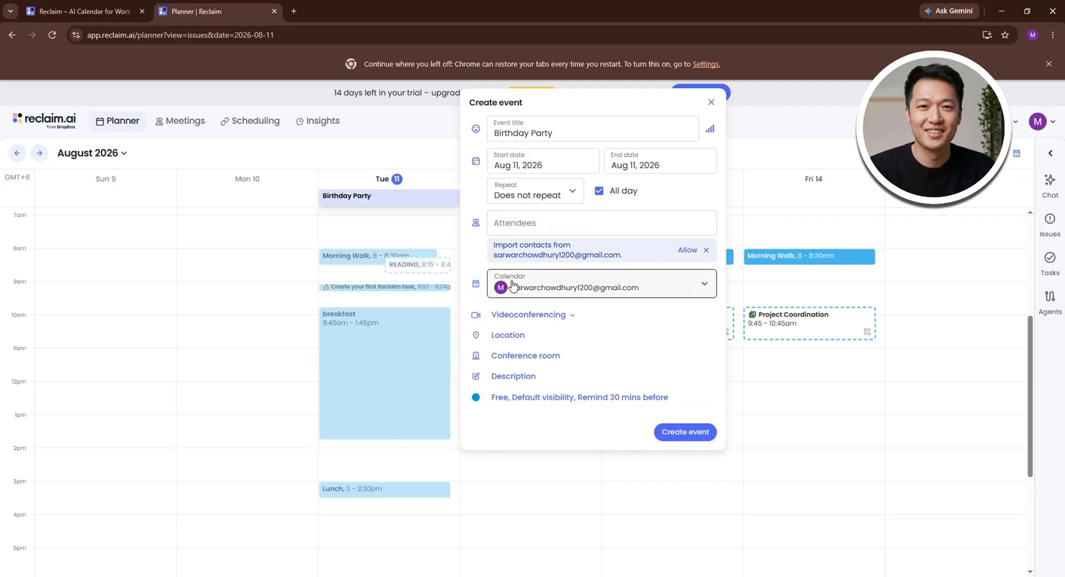
pyautogui.click(607, 285)
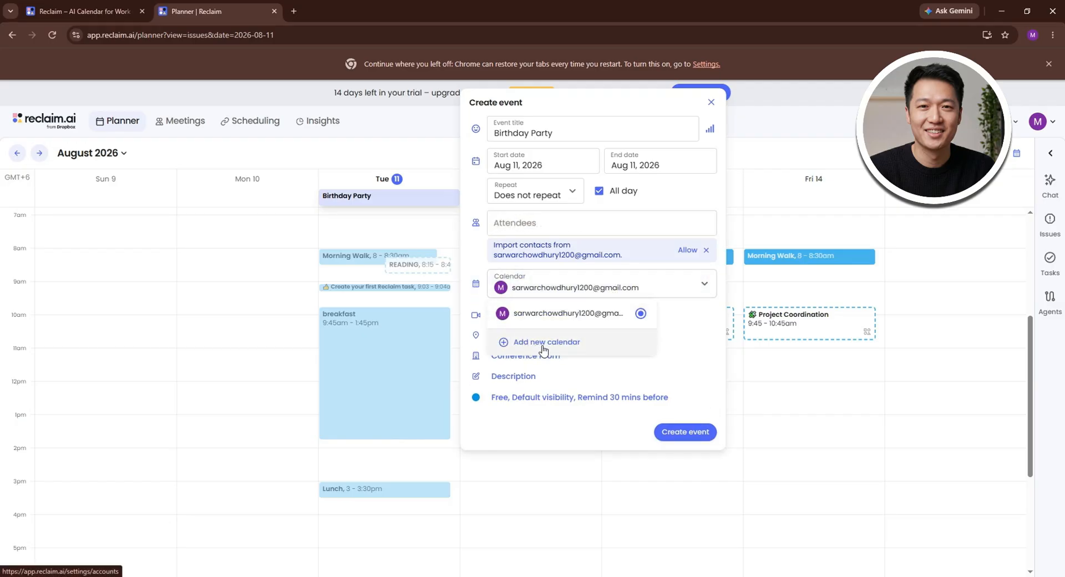
pyautogui.click(703, 284)
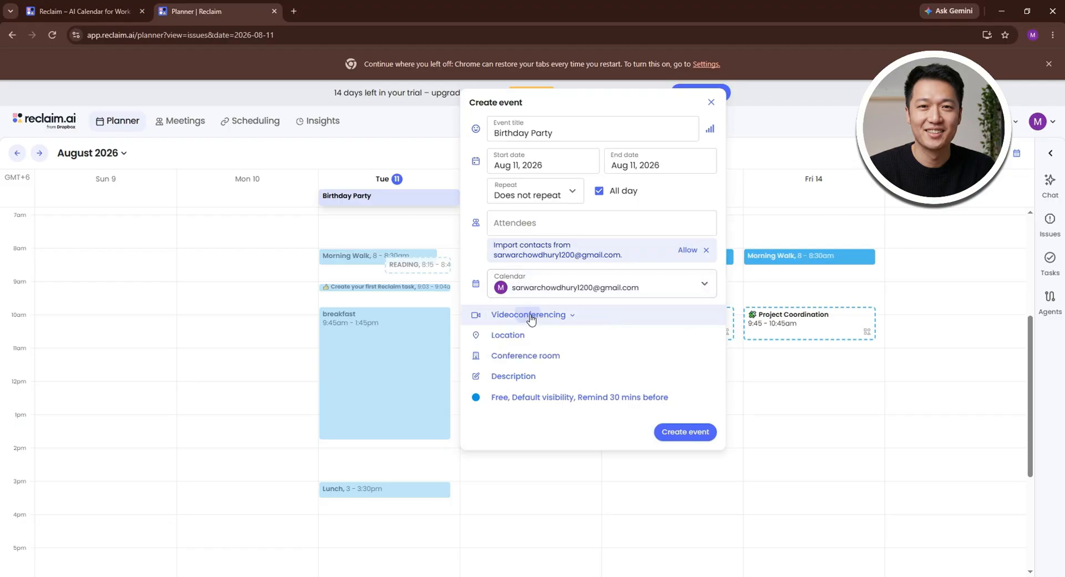
pyautogui.click(493, 316)
pyautogui.click(610, 318)
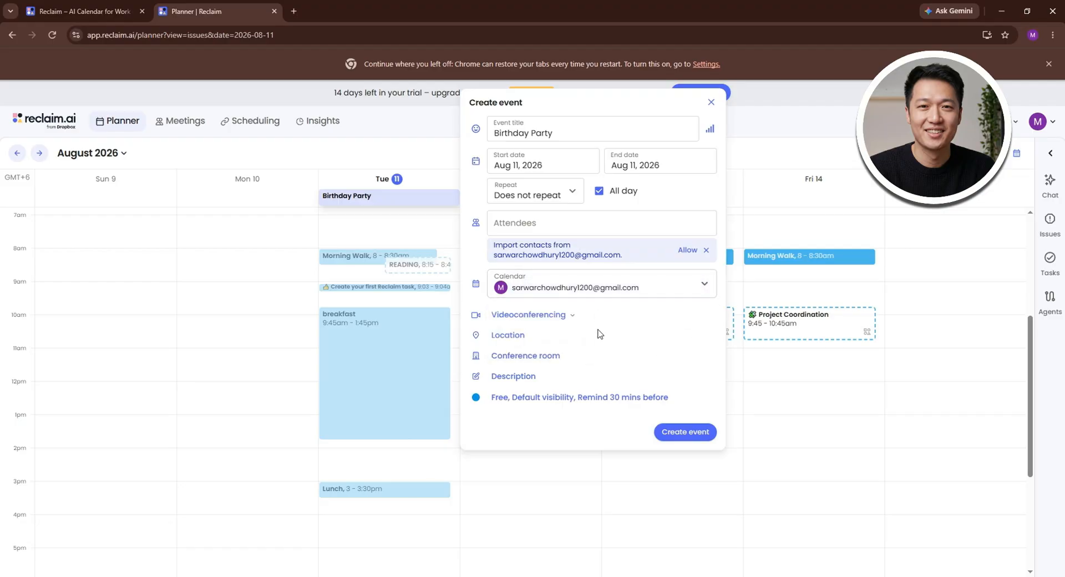
pyautogui.click(506, 337)
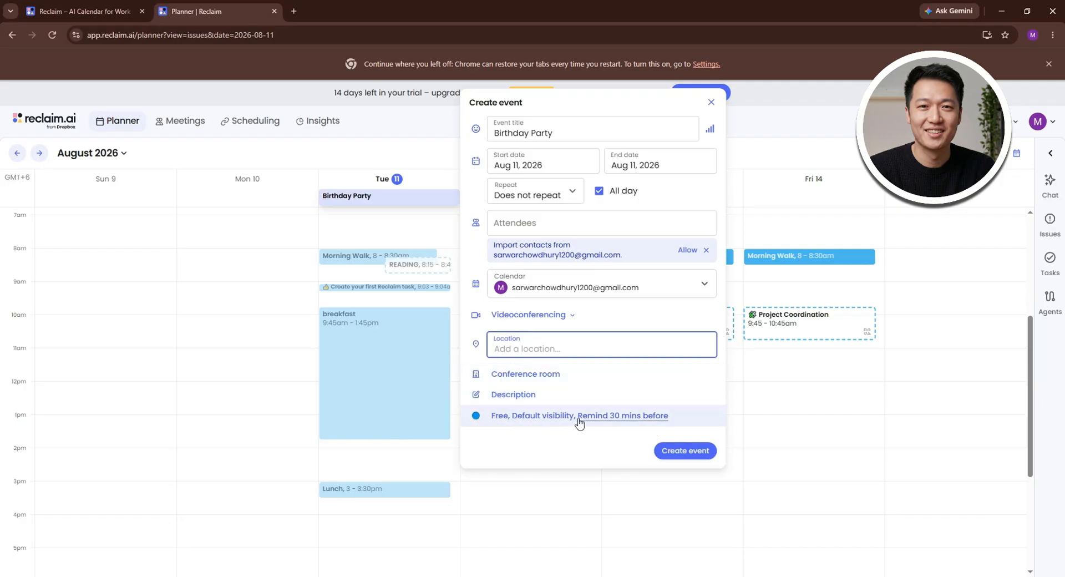
# Step: Create the Birthday Party event and check Tuesday's schedule in the planner
pyautogui.click(690, 458)
pyautogui.scroll(4, 676, 440)
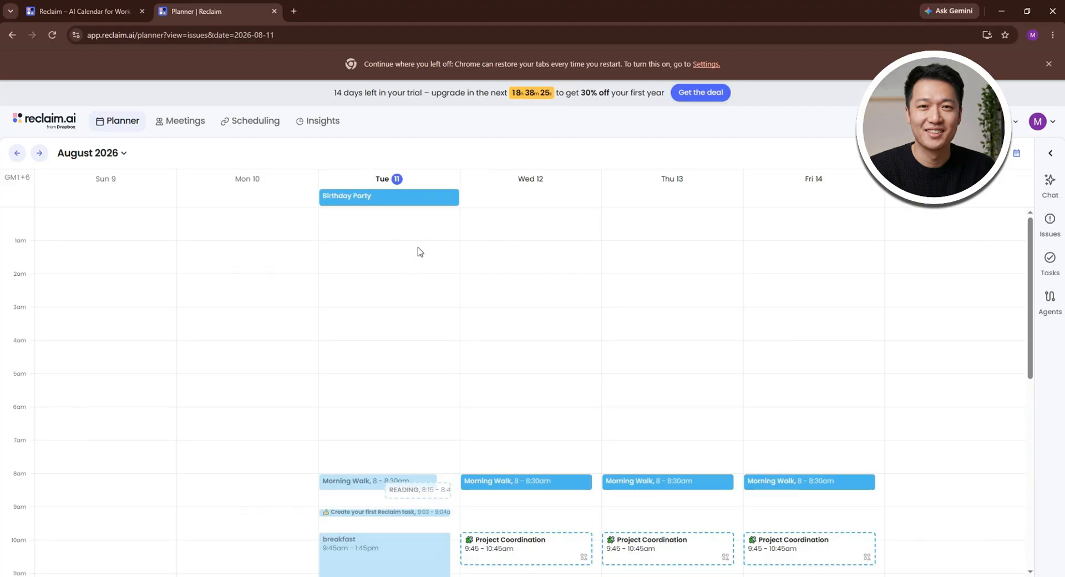
pyautogui.scroll(-3, 411, 303)
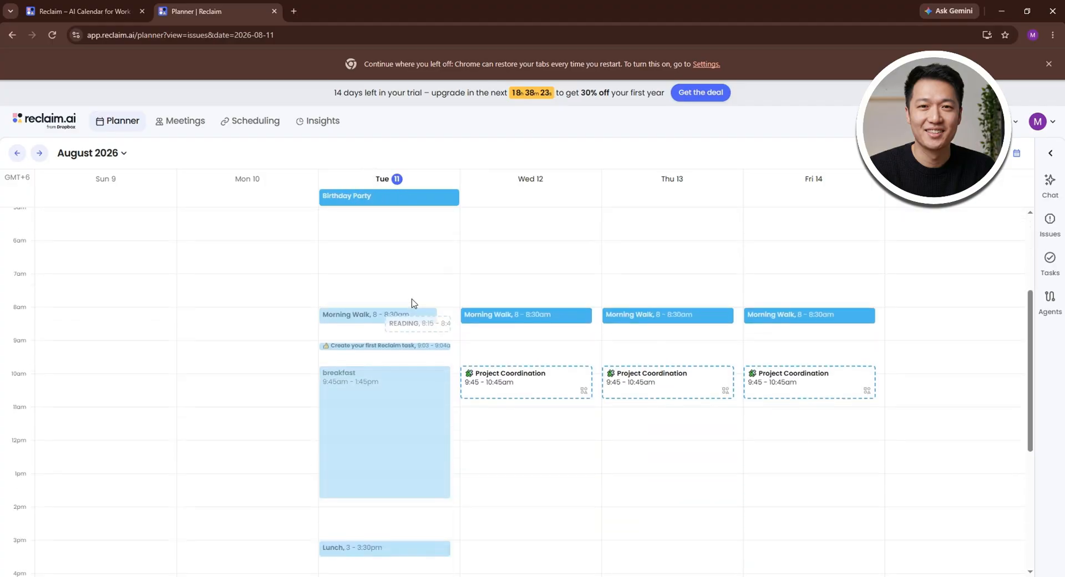
# Step: Start a new task named "workout" with start date Aug 12, 2026 and due date Aug 13, 2026
pyautogui.click(1015, 121)
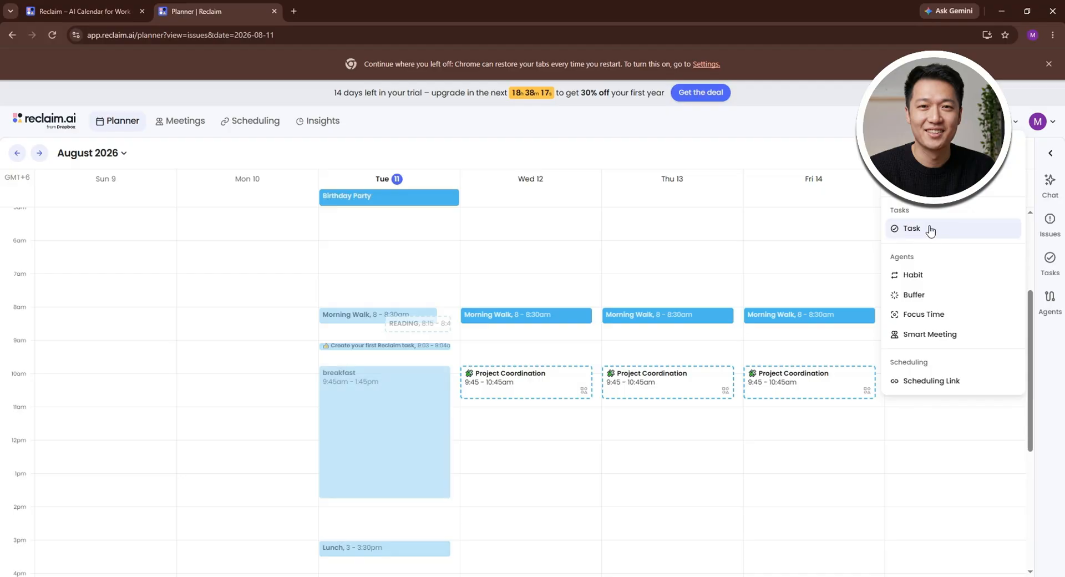
pyautogui.click(911, 233)
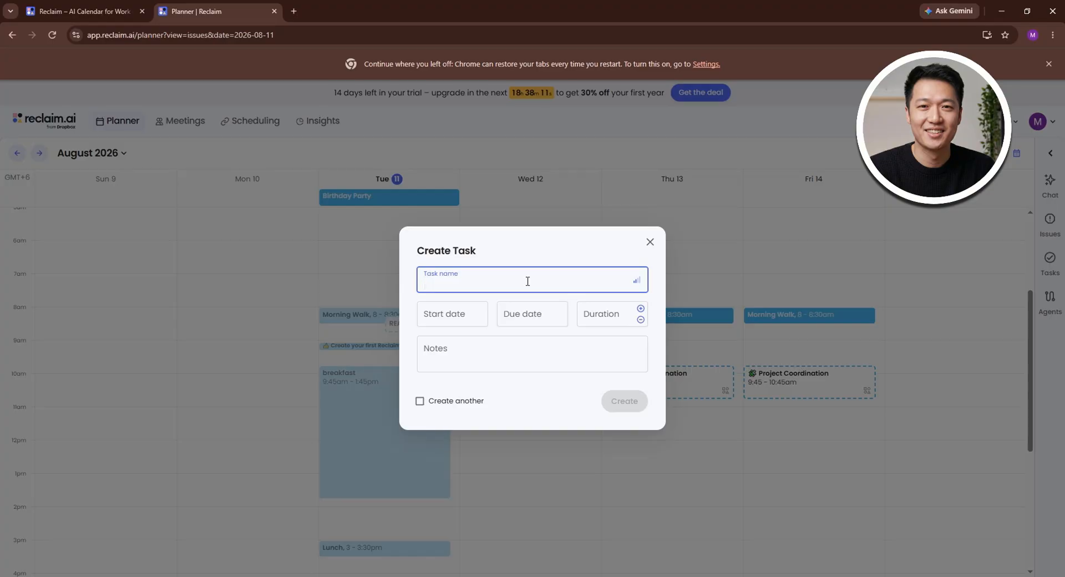
pyautogui.write('workout')
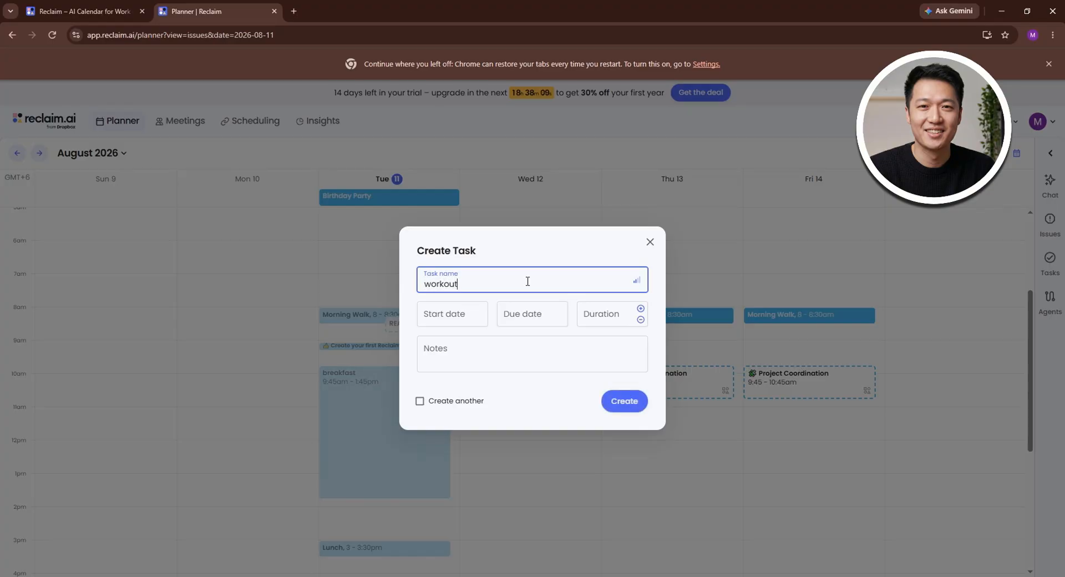
pyautogui.click(452, 313)
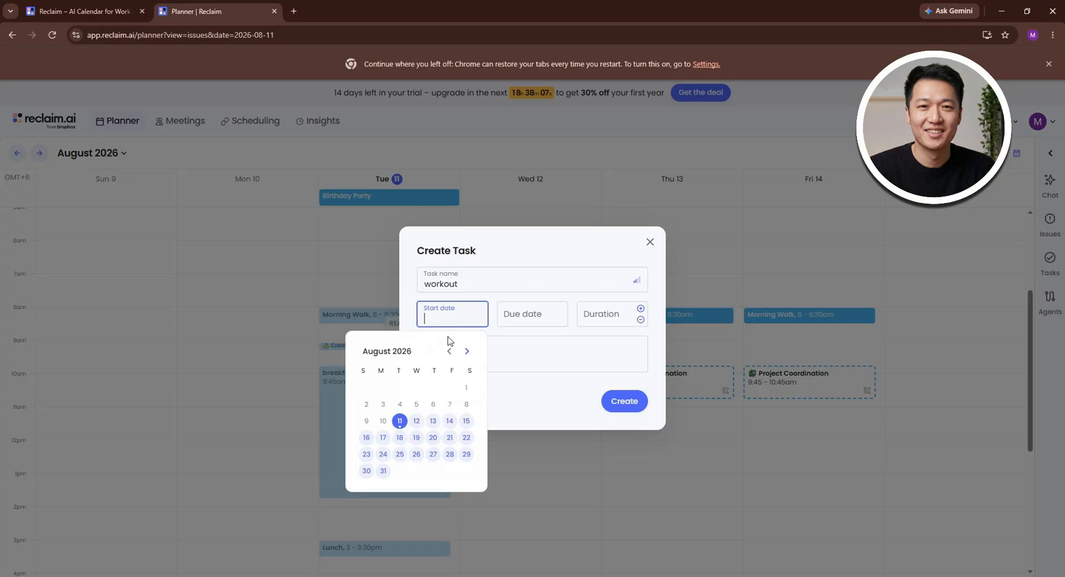
pyautogui.click(416, 421)
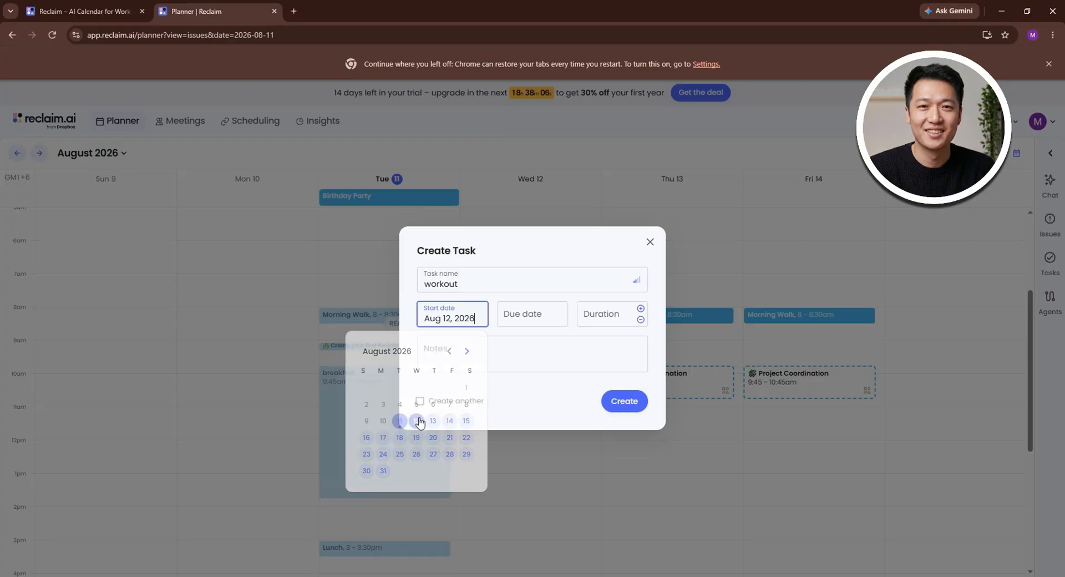
pyautogui.click(501, 314)
pyautogui.click(518, 421)
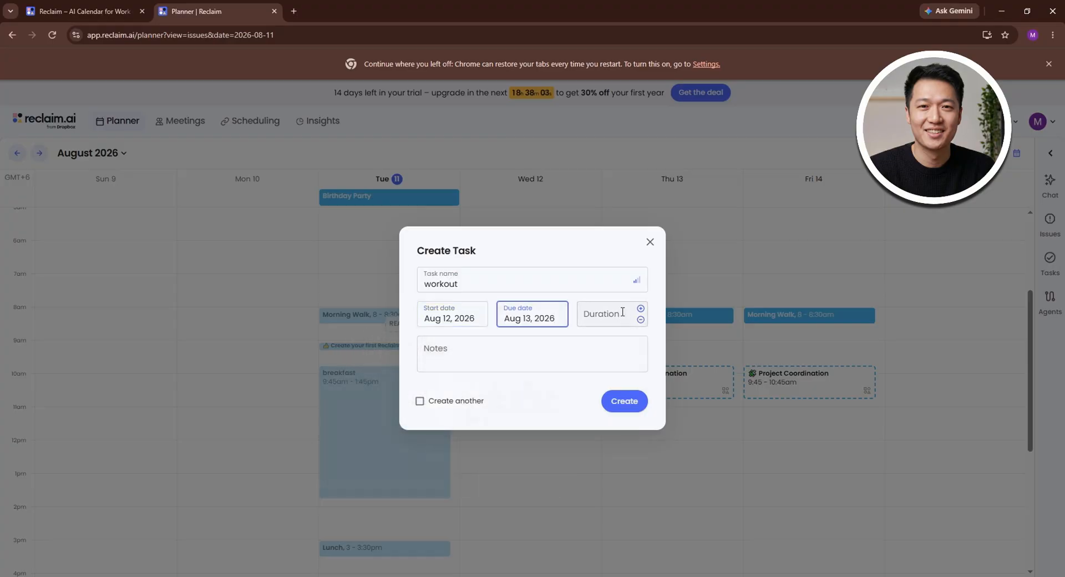
# Step: Give the workout task a 1 hr duration and Critical priority, leave its notes empty, and create it
pyautogui.click(641, 309)
pyautogui.click(640, 309)
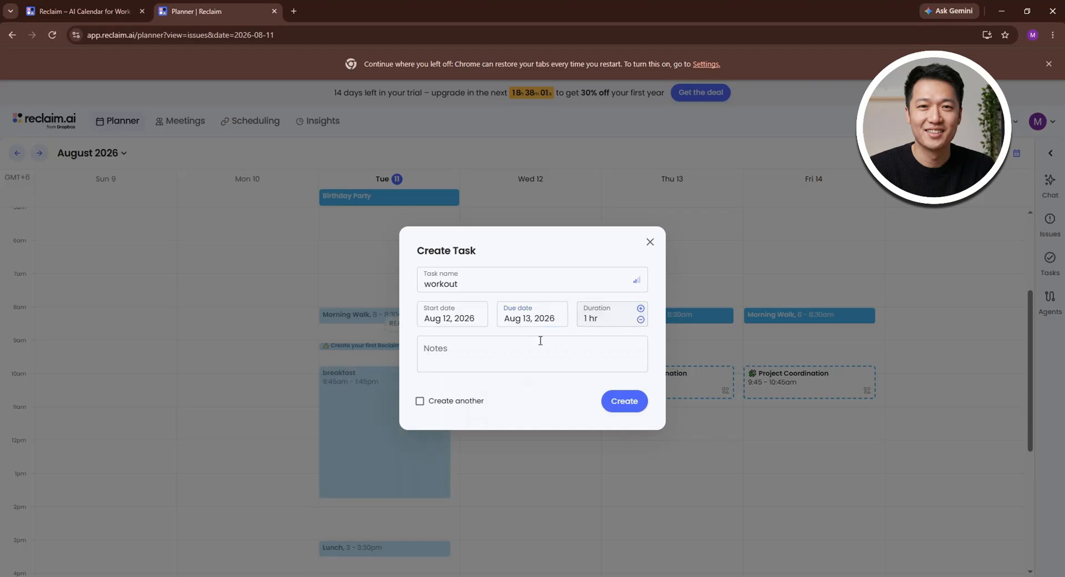
pyautogui.click(515, 352)
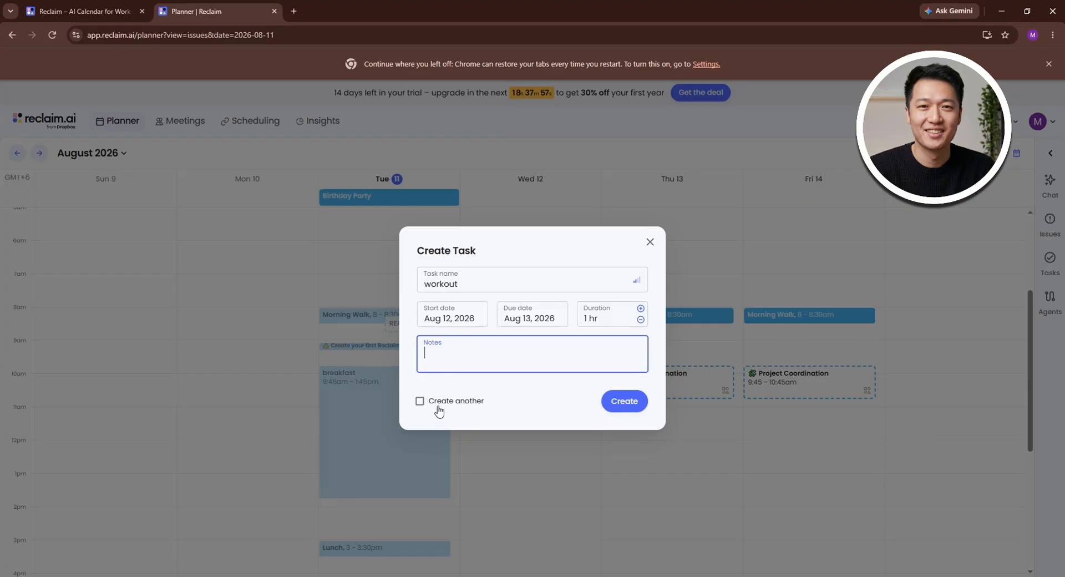
pyautogui.click(420, 401)
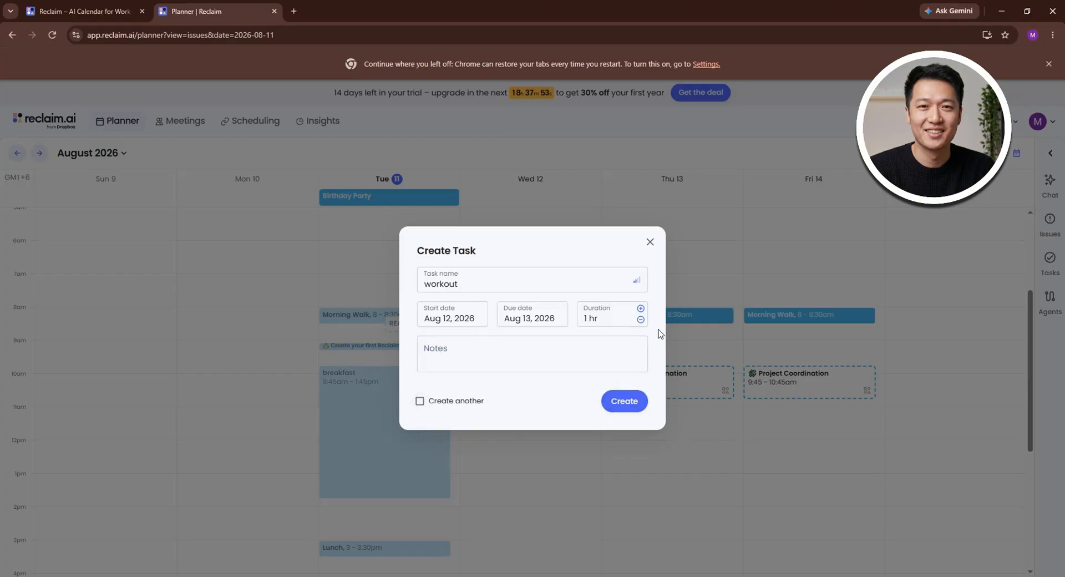
pyautogui.click(637, 283)
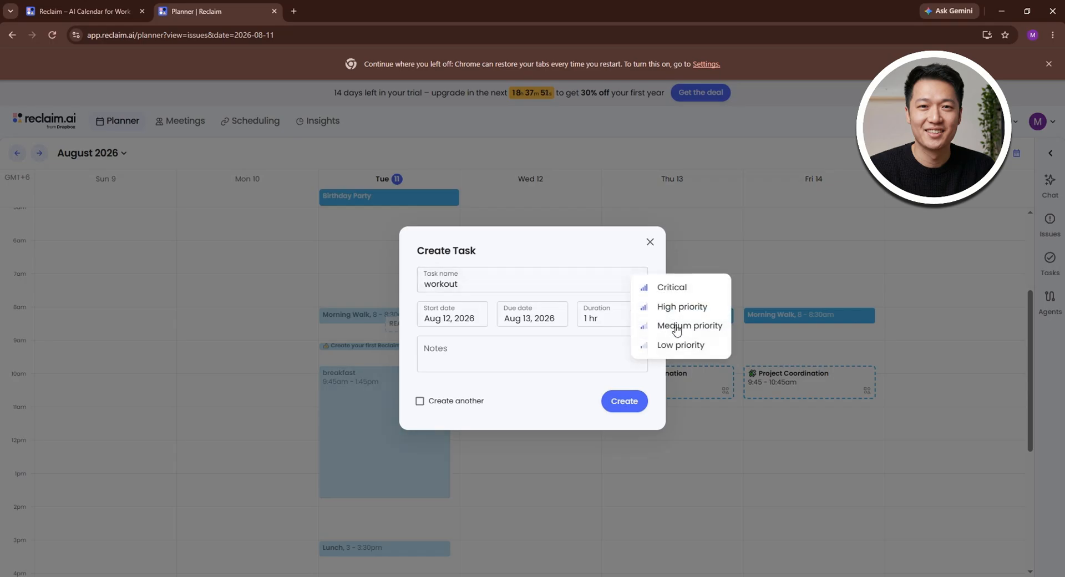
pyautogui.click(668, 289)
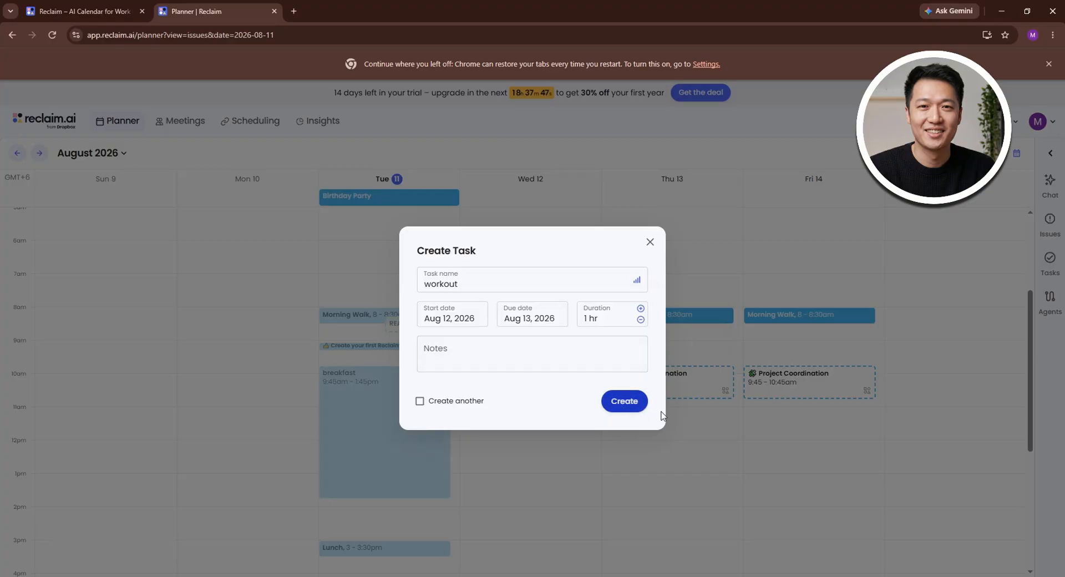
pyautogui.click(624, 400)
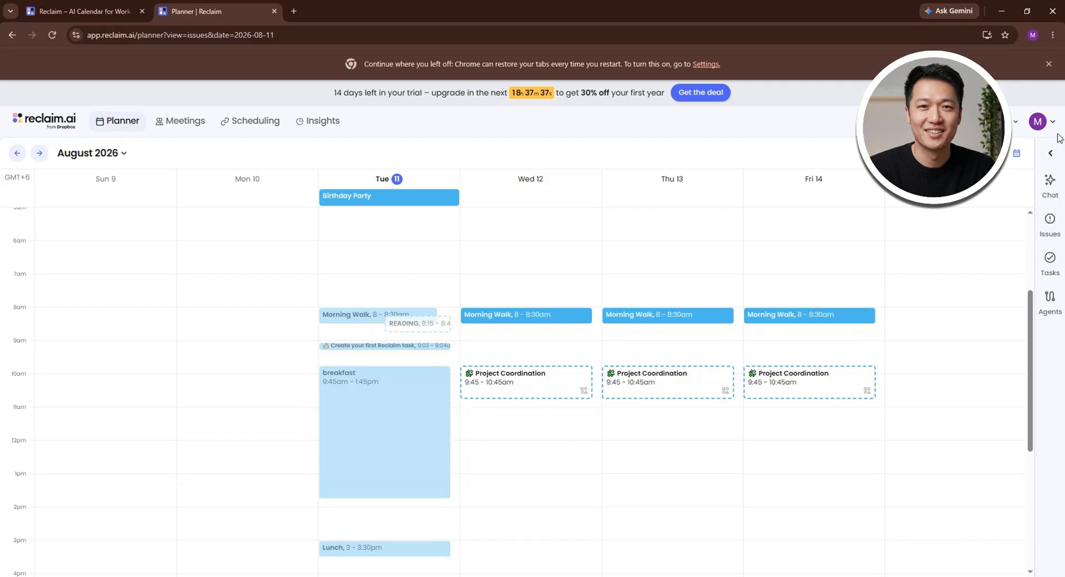
# Step: Enable Reclaim Chat for the planner and check the list of scheduling issues
pyautogui.click(1050, 154)
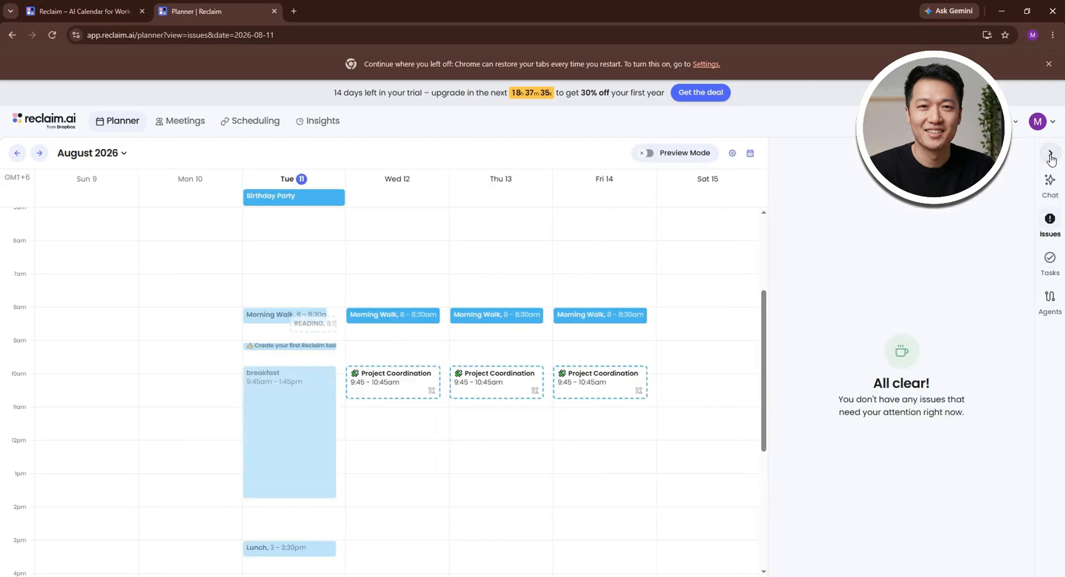
pyautogui.click(1053, 185)
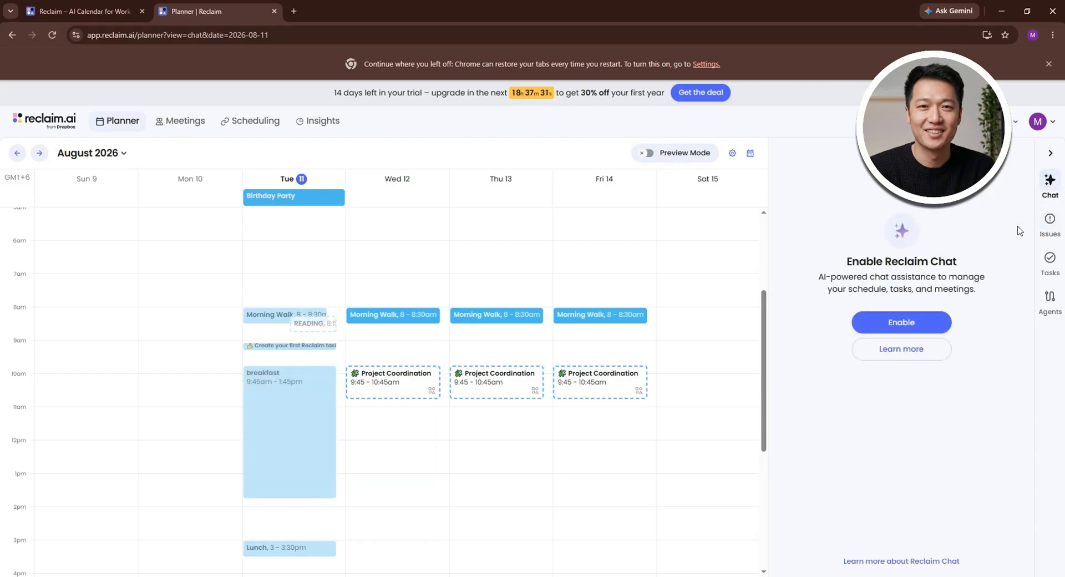
pyautogui.click(905, 322)
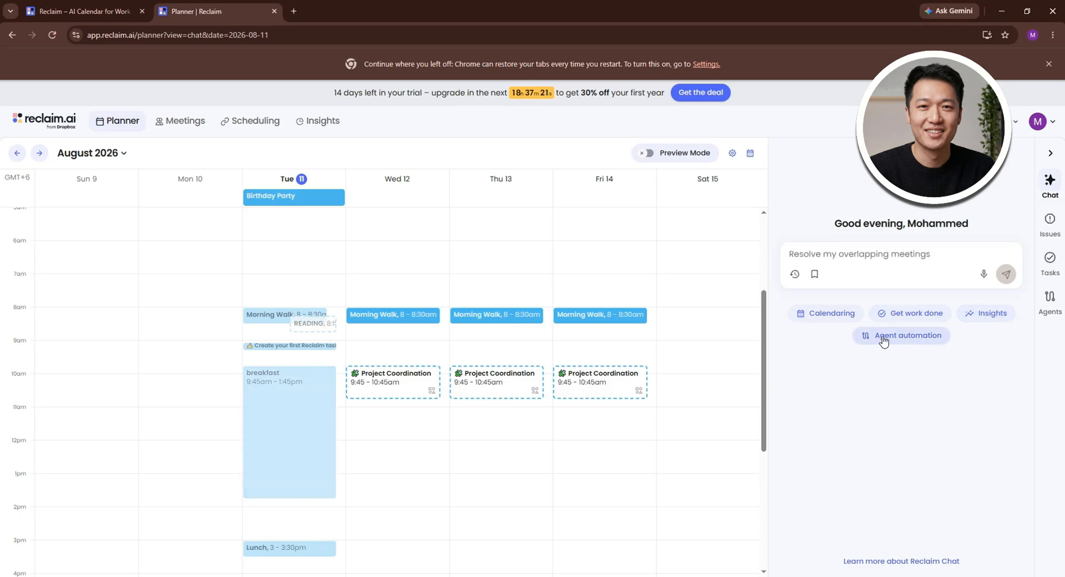
pyautogui.click(1051, 222)
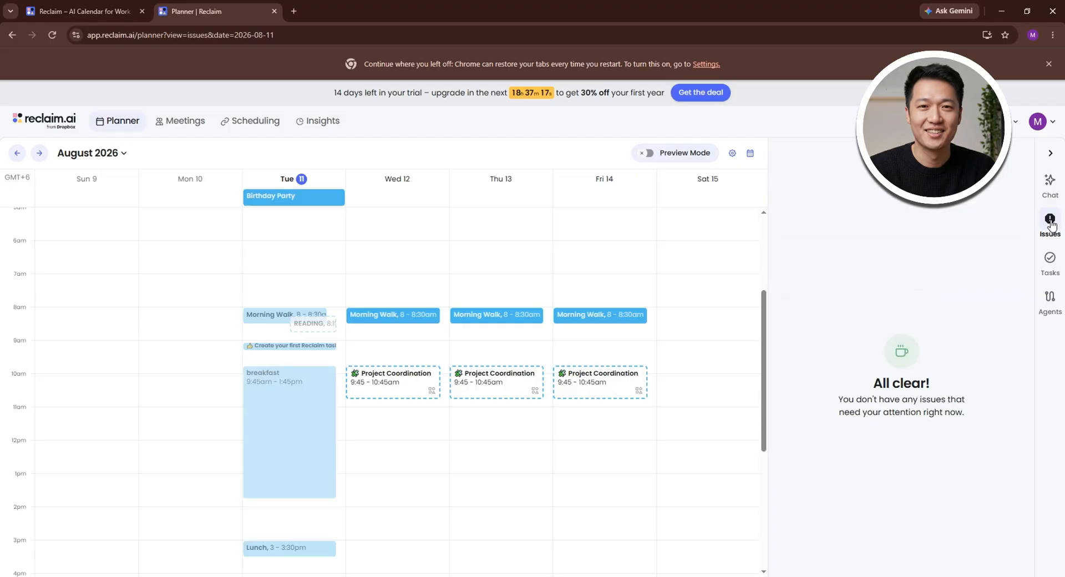
# Step: Look over the planner's tasks overview and its task, due-date and priority filter options without changing them
pyautogui.click(1058, 269)
pyautogui.scroll(-2, 913, 279)
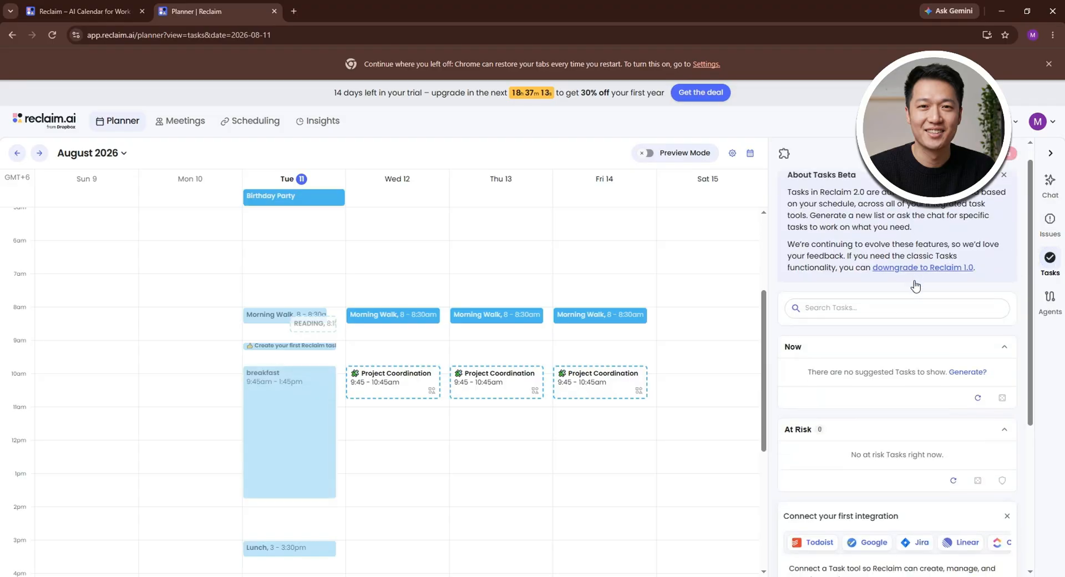
pyautogui.scroll(2, 849, 267)
pyautogui.click(813, 318)
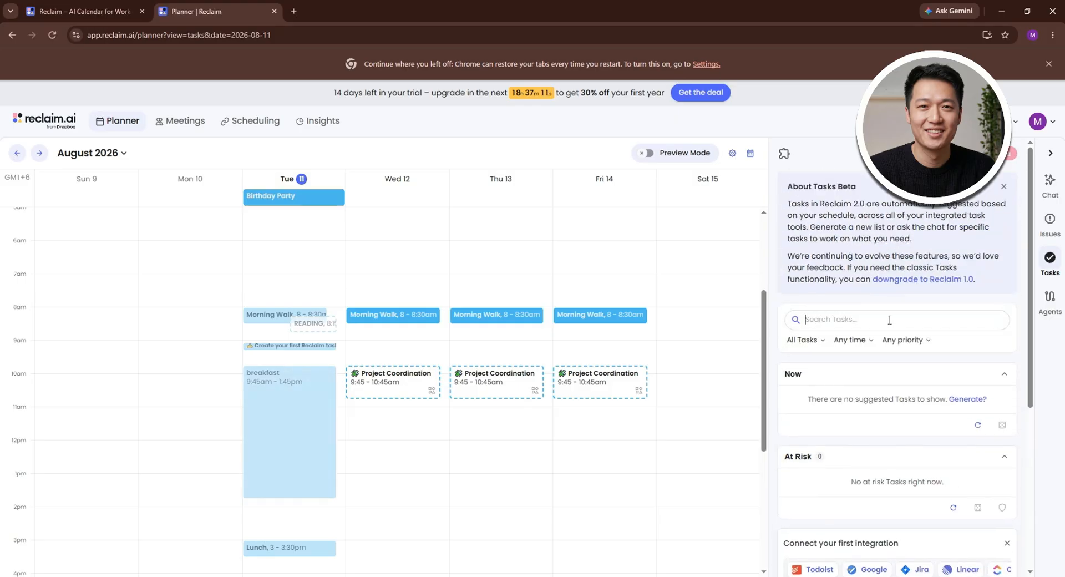
pyautogui.click(804, 341)
pyautogui.click(848, 341)
pyautogui.click(854, 340)
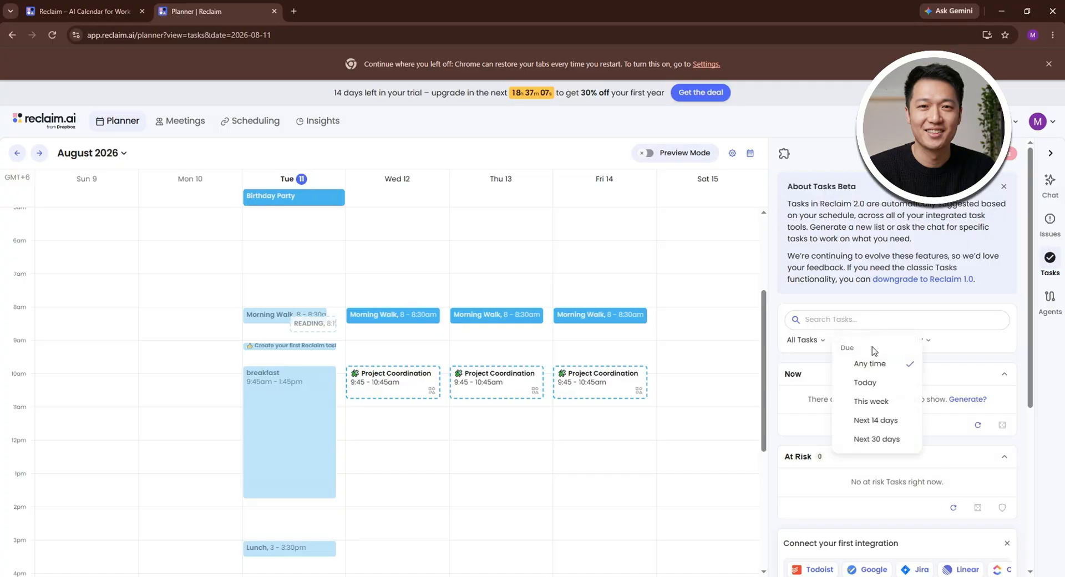
pyautogui.click(952, 346)
pyautogui.click(930, 345)
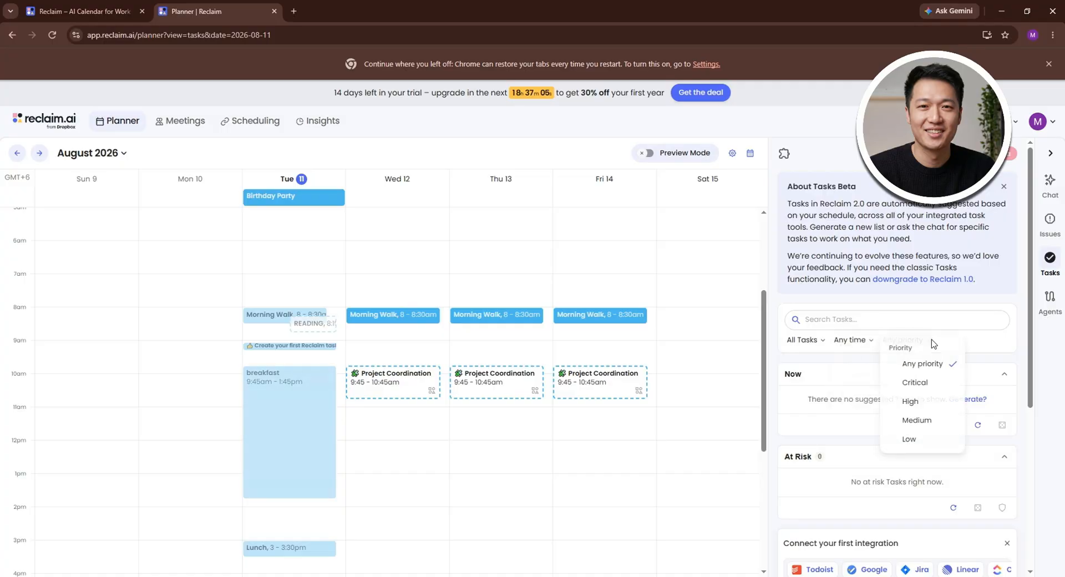
pyautogui.click(981, 349)
# Step: Review the at-risk and integration sections, view all Reclaim Tasks, and look at the blank new-task form without creating a task
pyautogui.scroll(-1, 976, 350)
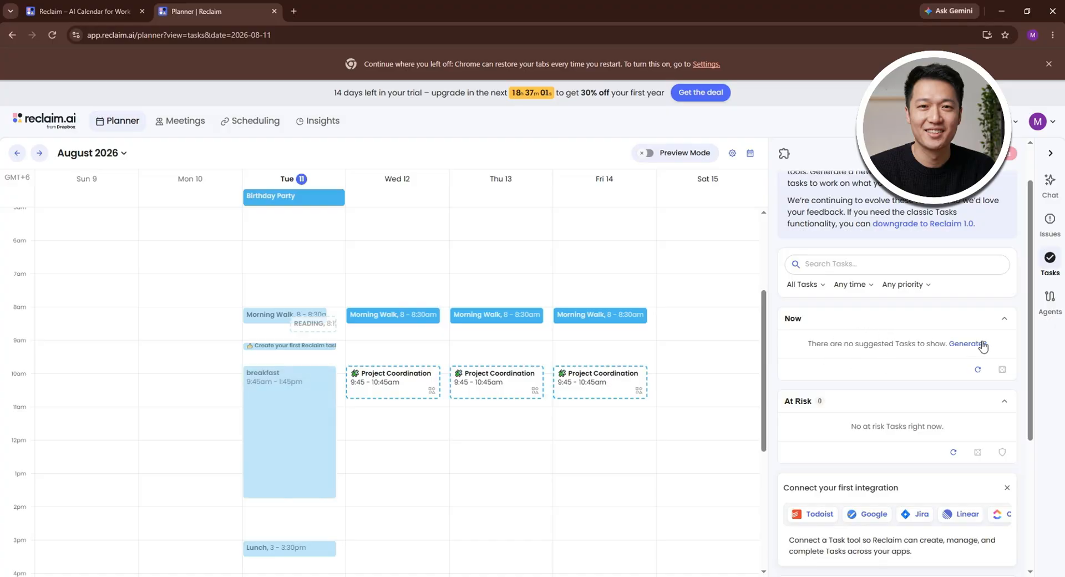
pyautogui.scroll(-2, 986, 344)
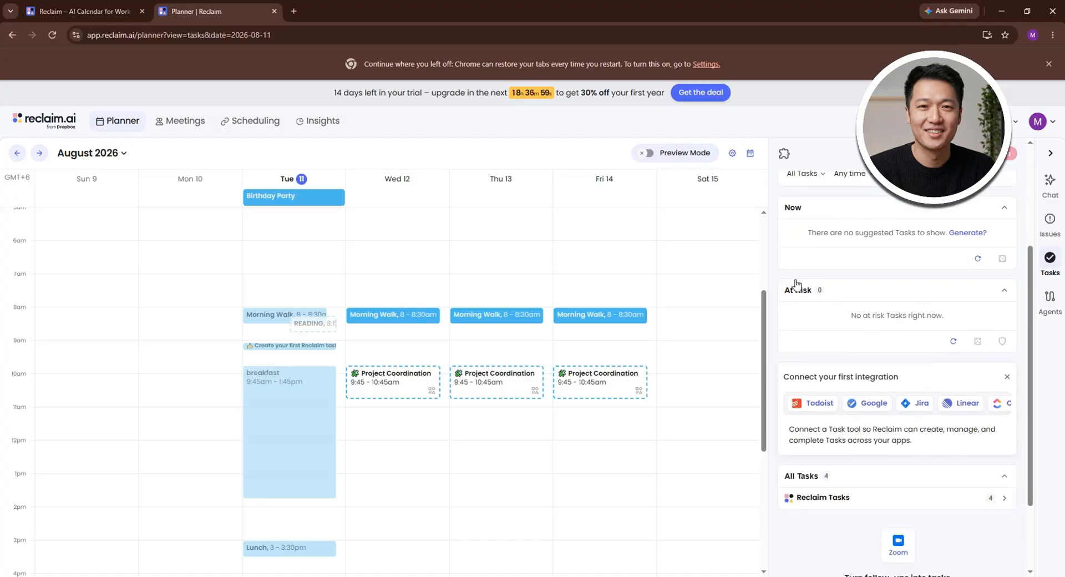
pyautogui.scroll(-1, 907, 313)
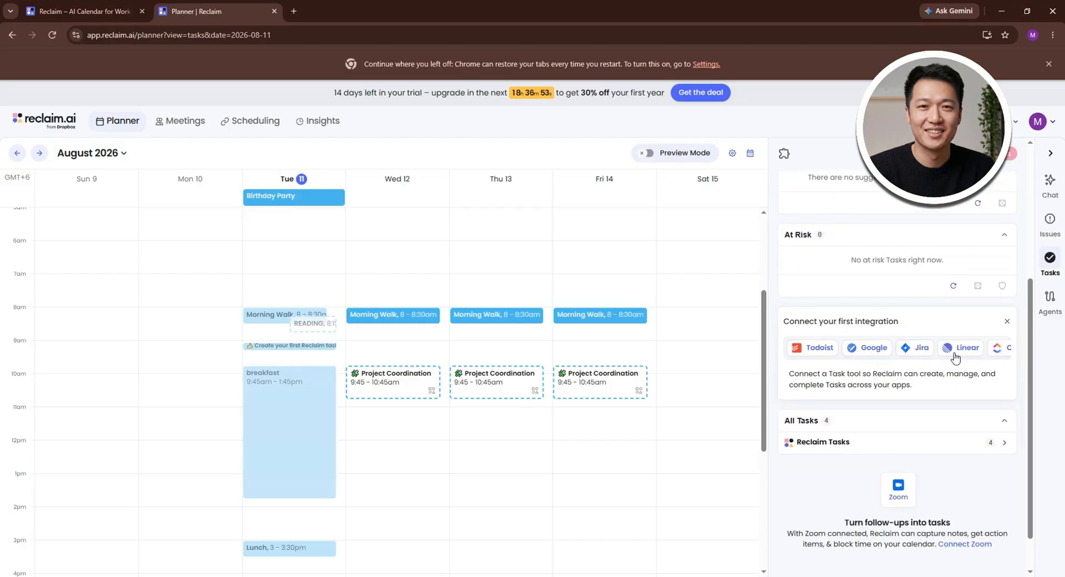
pyautogui.scroll(-1, 964, 367)
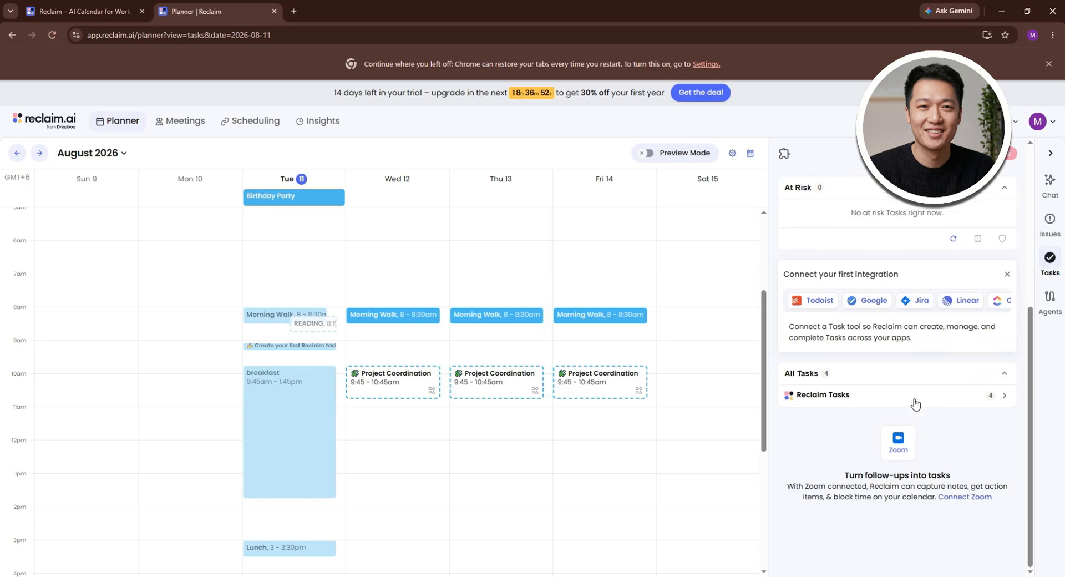
pyautogui.click(815, 407)
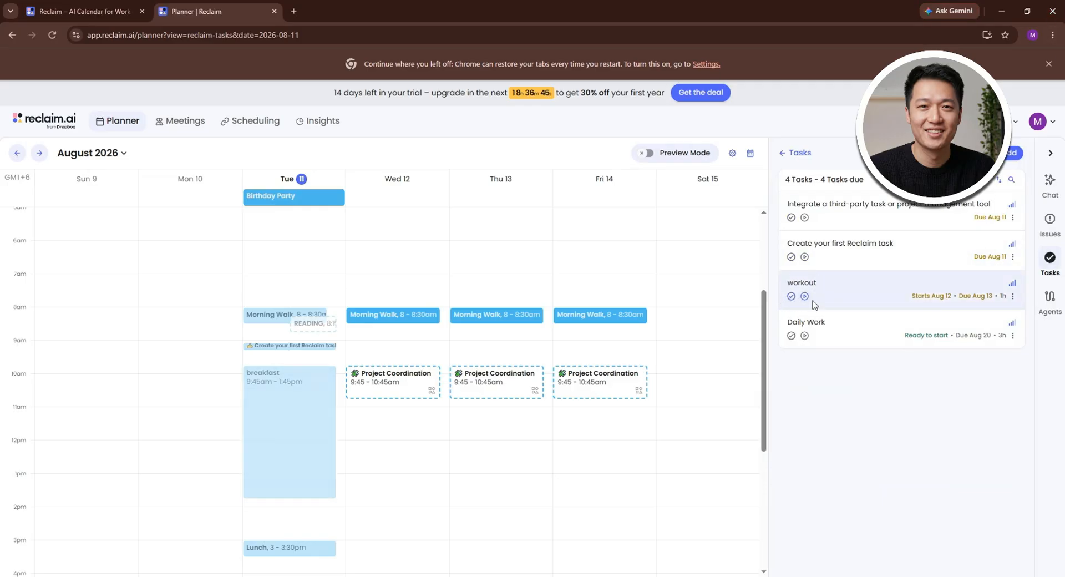
pyautogui.click(1007, 156)
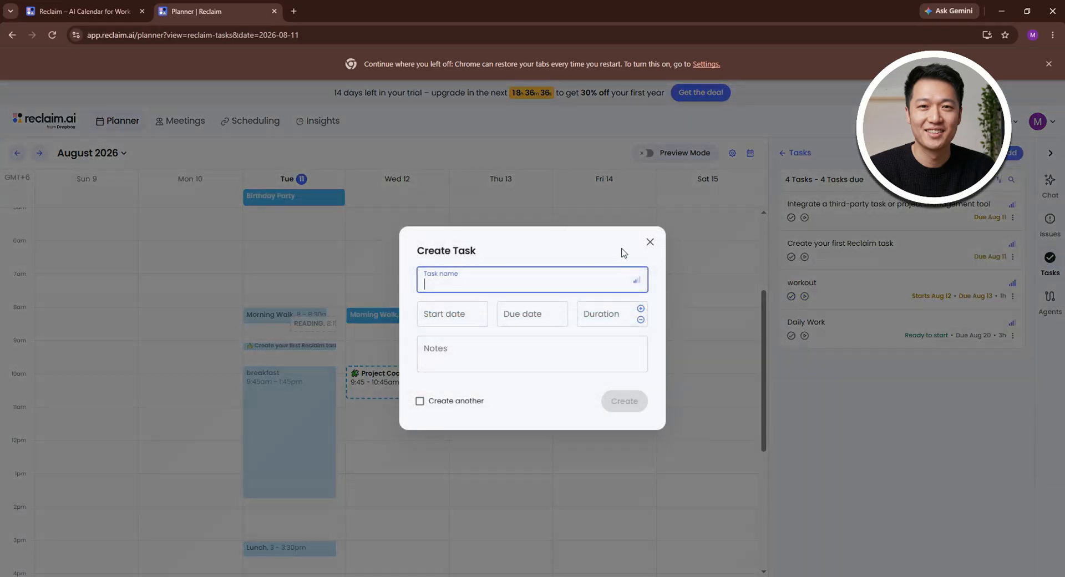
pyautogui.click(650, 242)
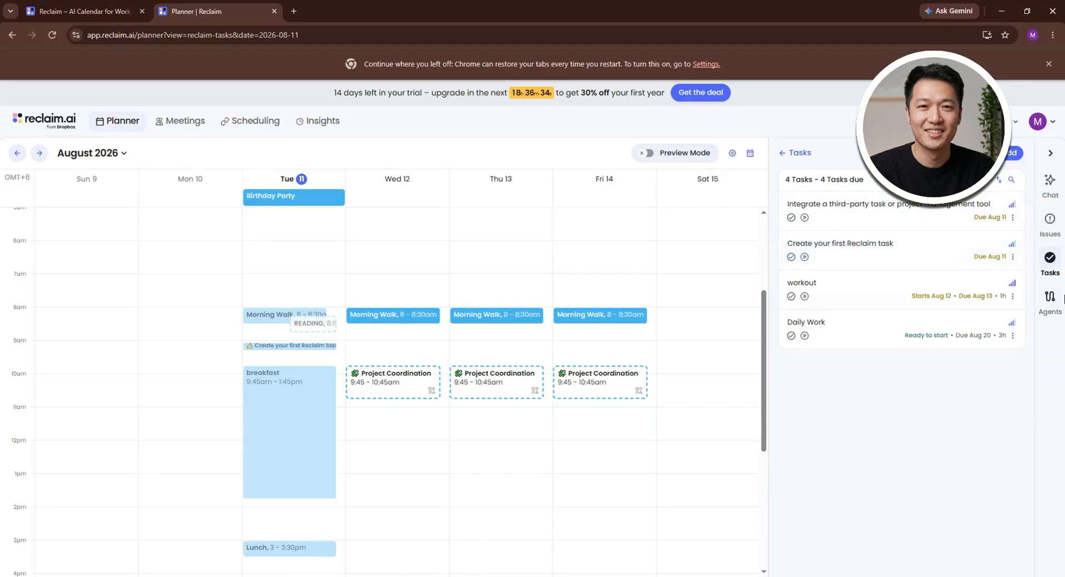
# Step: Look over the planner's agents by priority and meeting quality, and return to the full-width calendar
pyautogui.click(1050, 299)
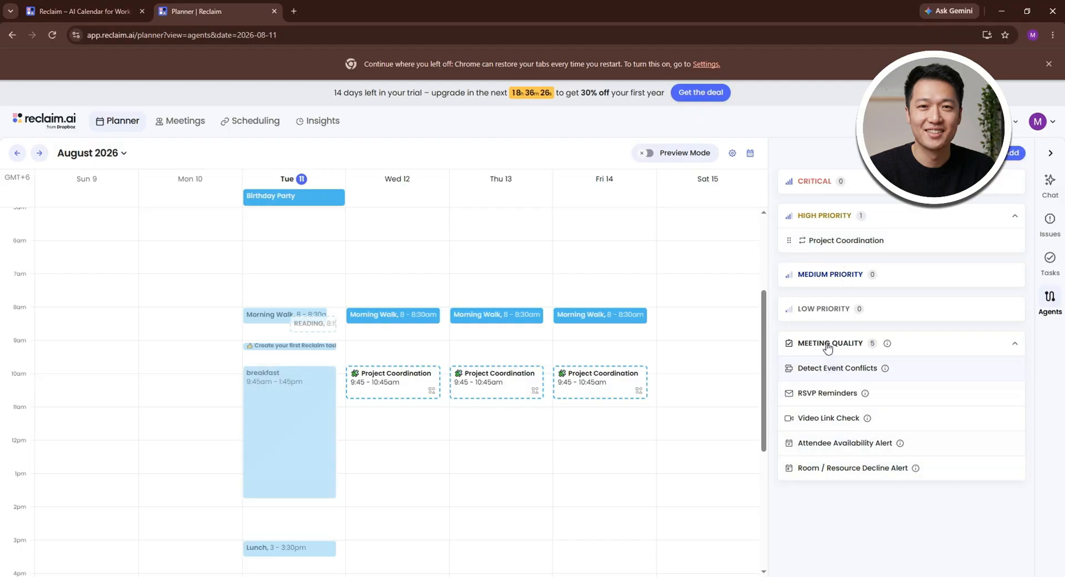
pyautogui.click(1052, 156)
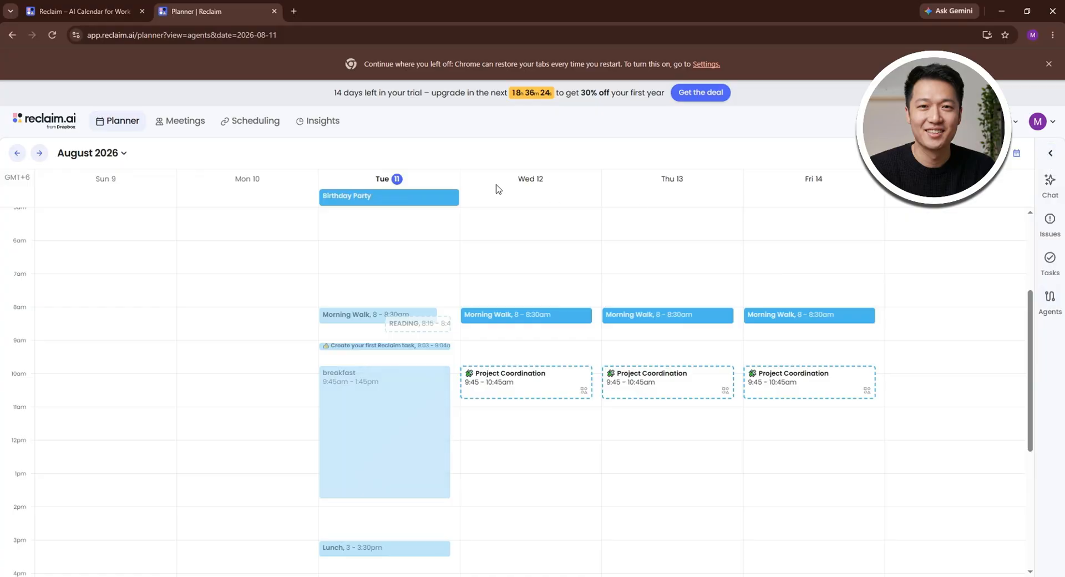
# Step: View the agenda, recurring and one-off meetings
pyautogui.click(184, 122)
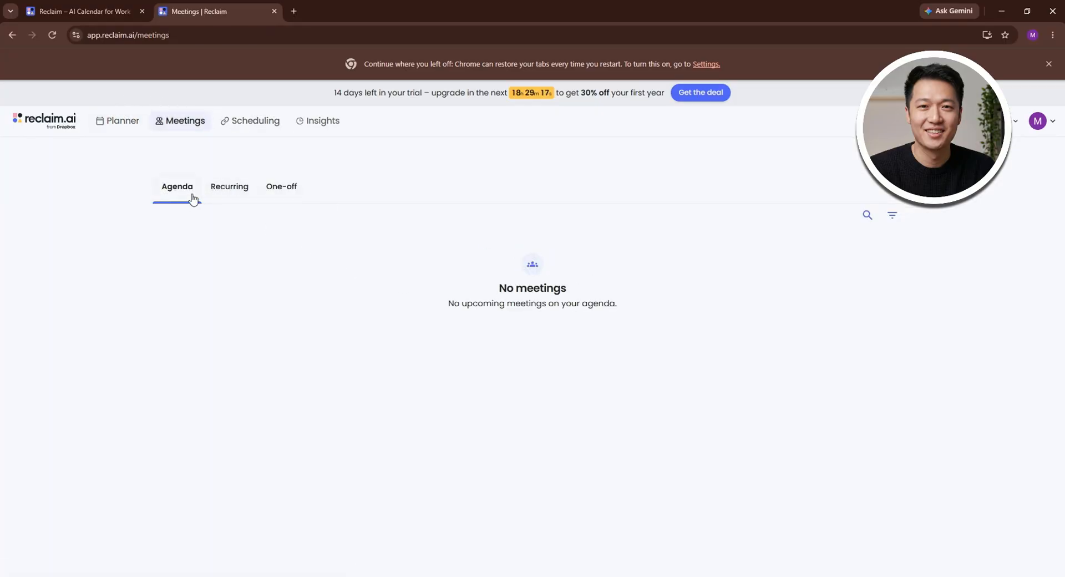
pyautogui.click(223, 185)
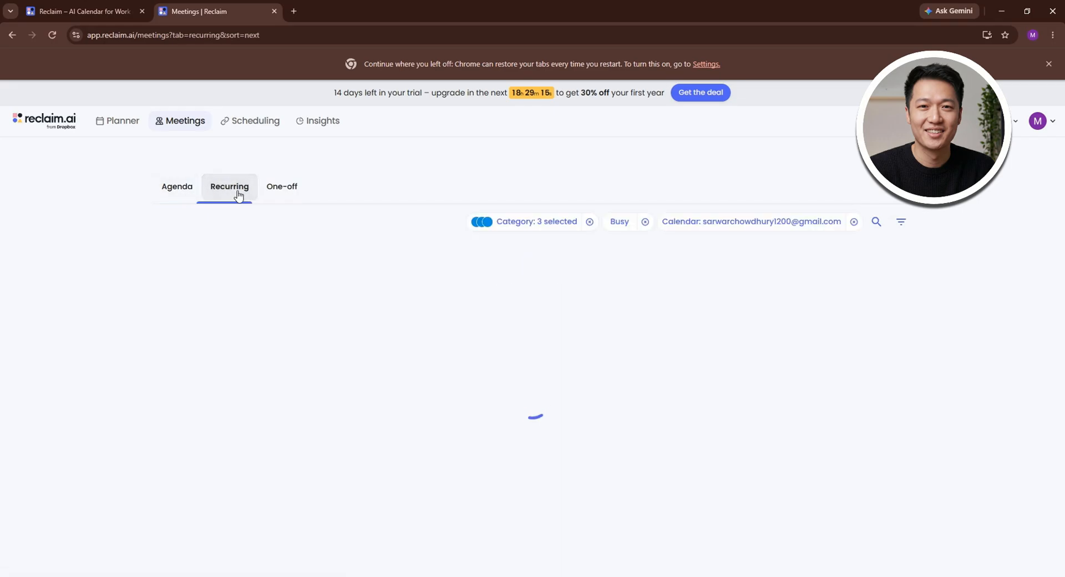
pyautogui.click(286, 189)
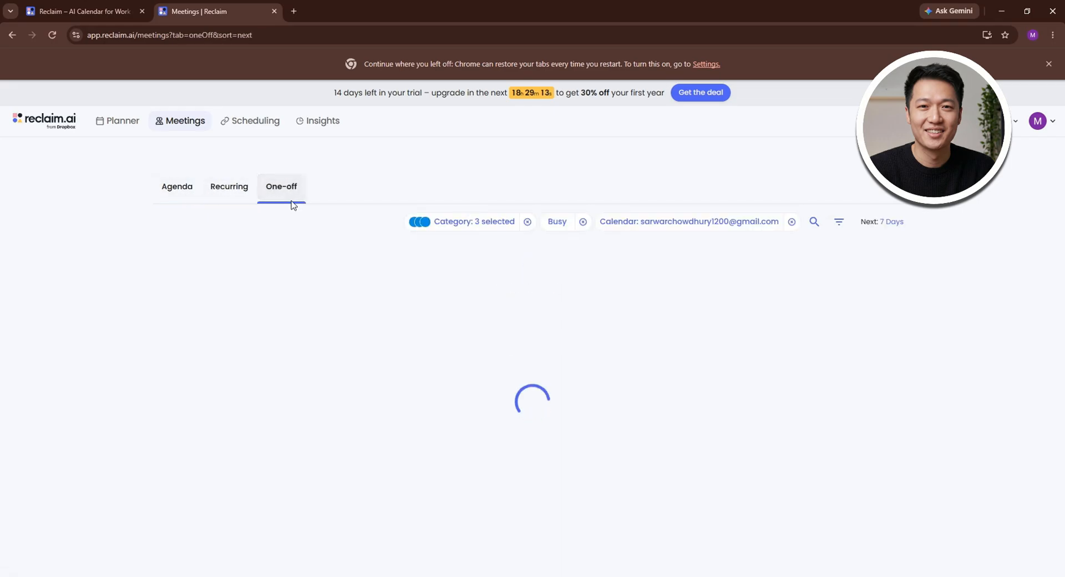
# Step: Look at the scheduling links setup, the personal stats insights and Reclaim Recapped
pyautogui.click(264, 123)
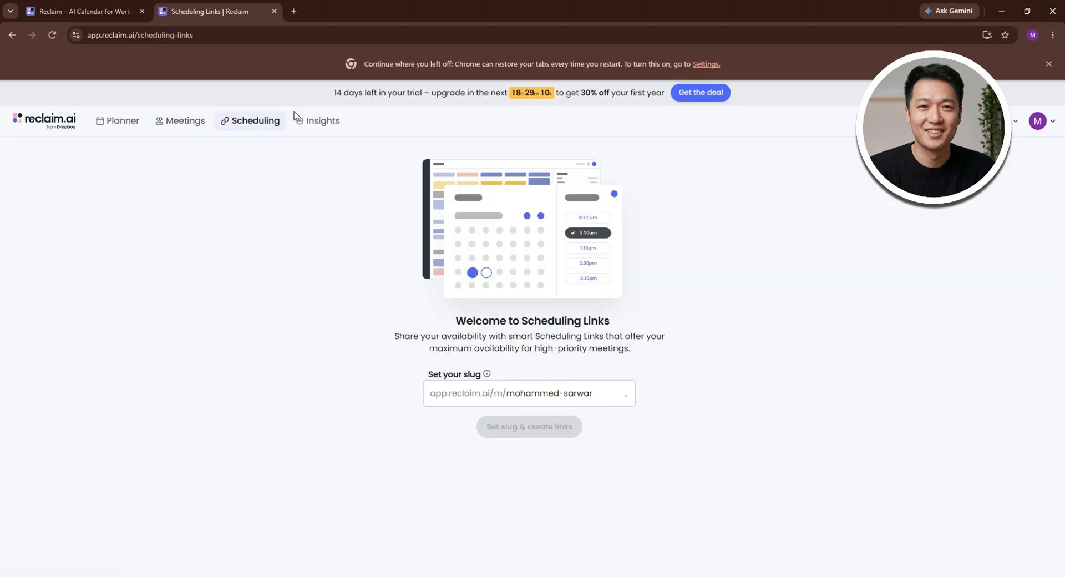
pyautogui.click(321, 124)
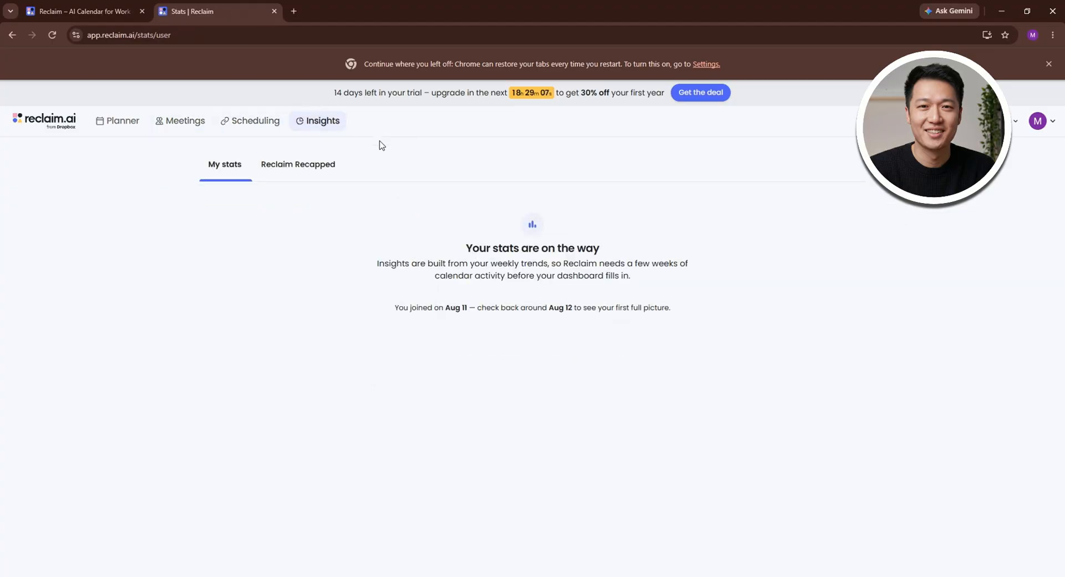
pyautogui.click(304, 166)
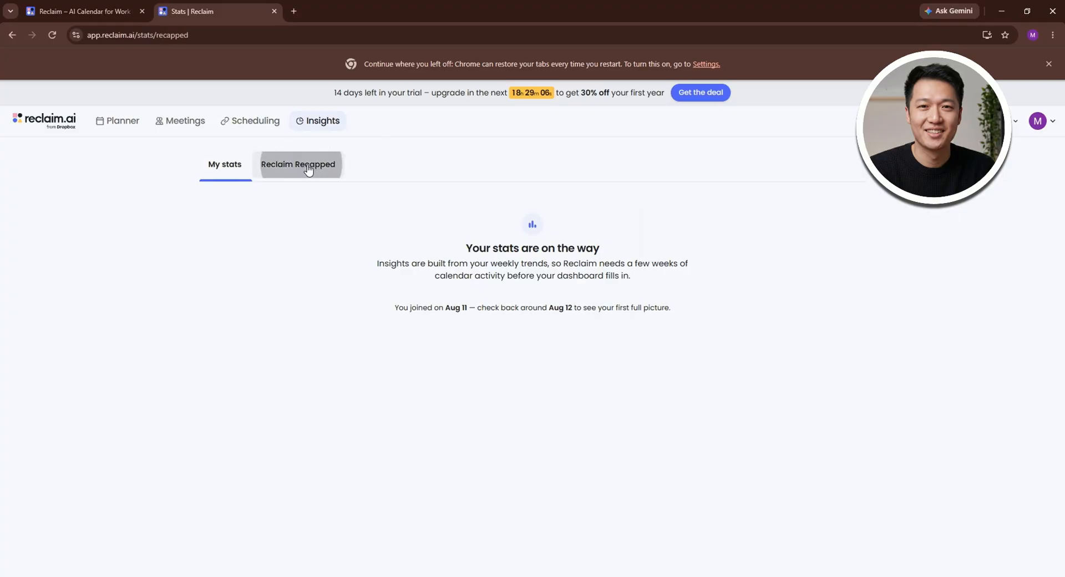